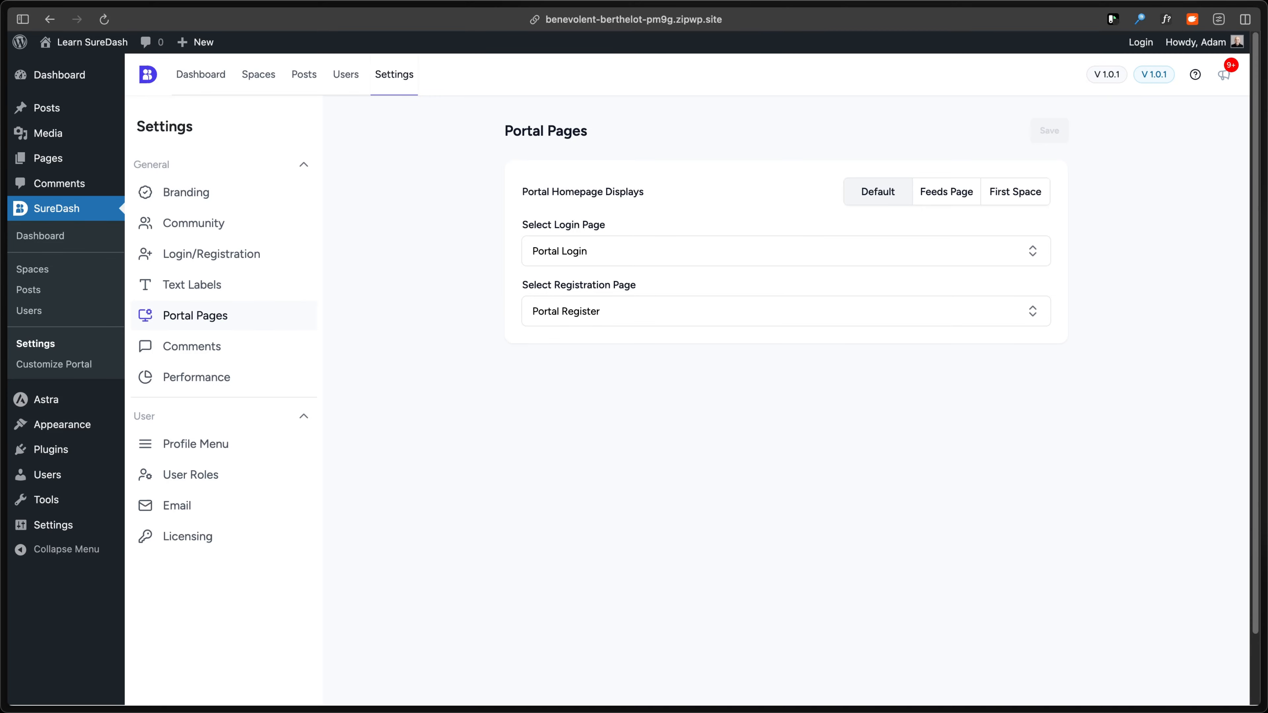
# Open the Portal Login page from the site's pages list for editing.
pyautogui.click(46, 158)
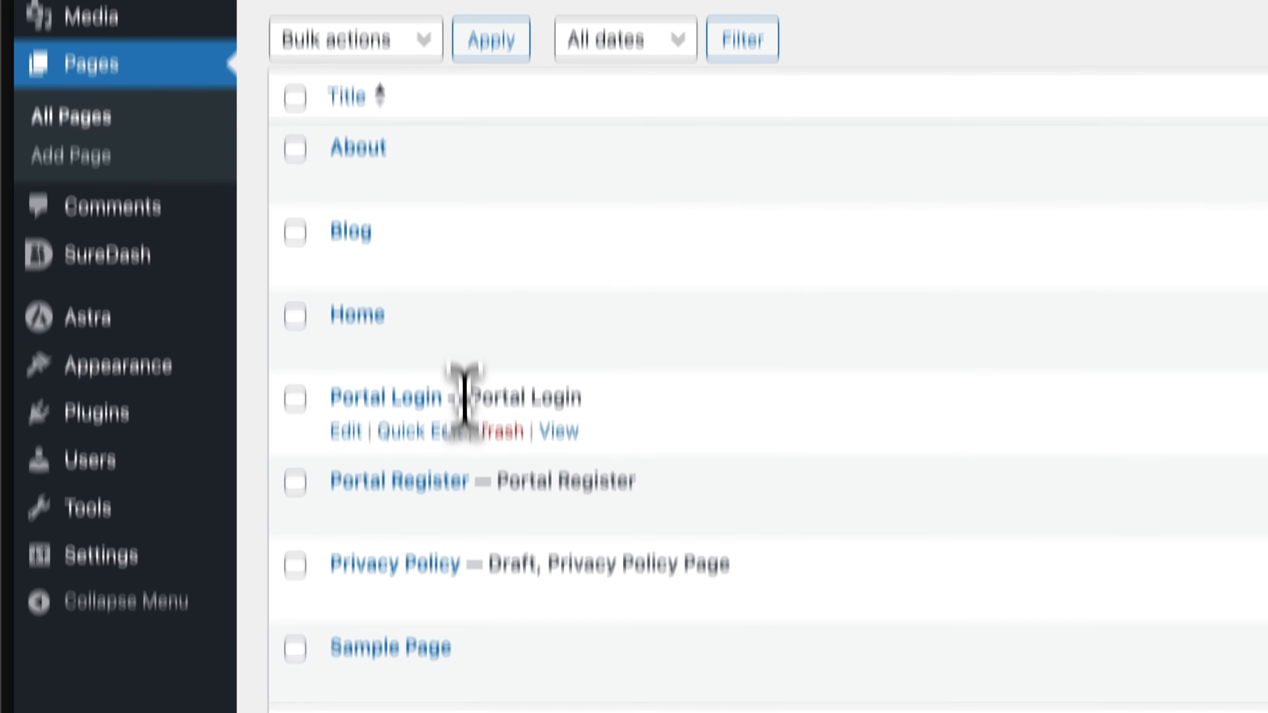
pyautogui.moveTo(466, 470); pyautogui.dragTo(578, 482)
pyautogui.moveTo(500, 390); pyautogui.dragTo(631, 390)
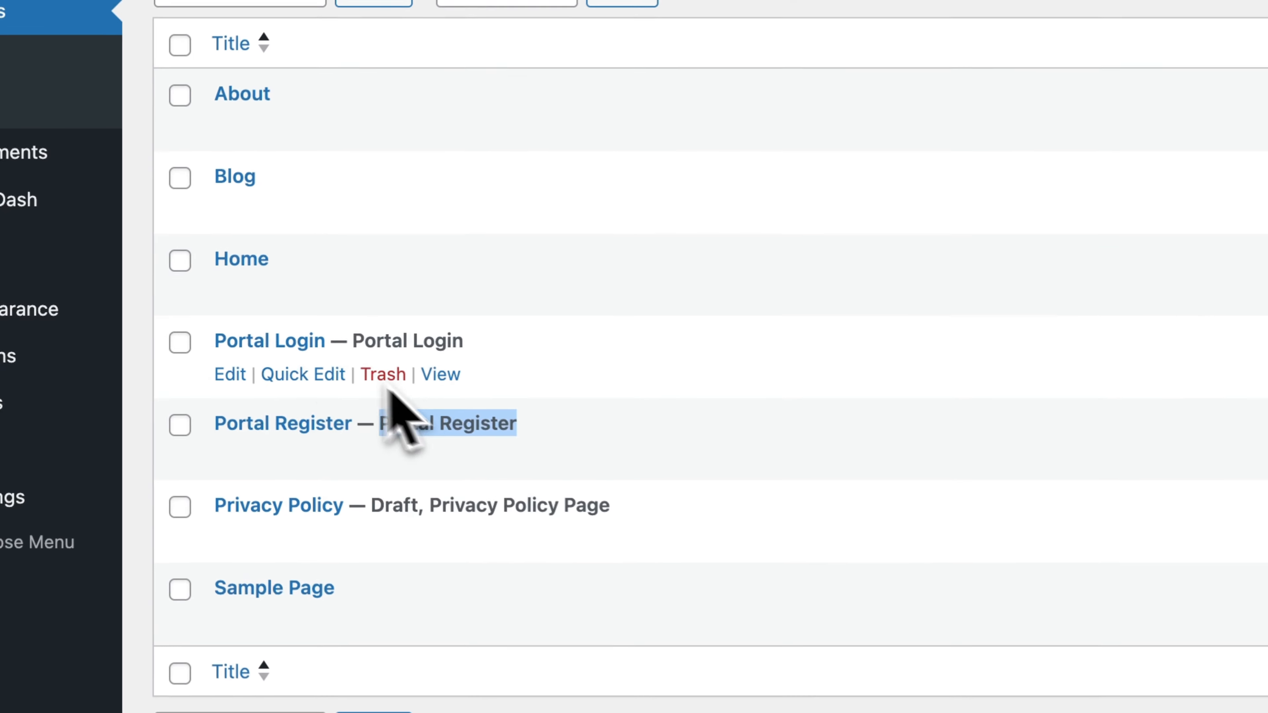
pyautogui.click(216, 333)
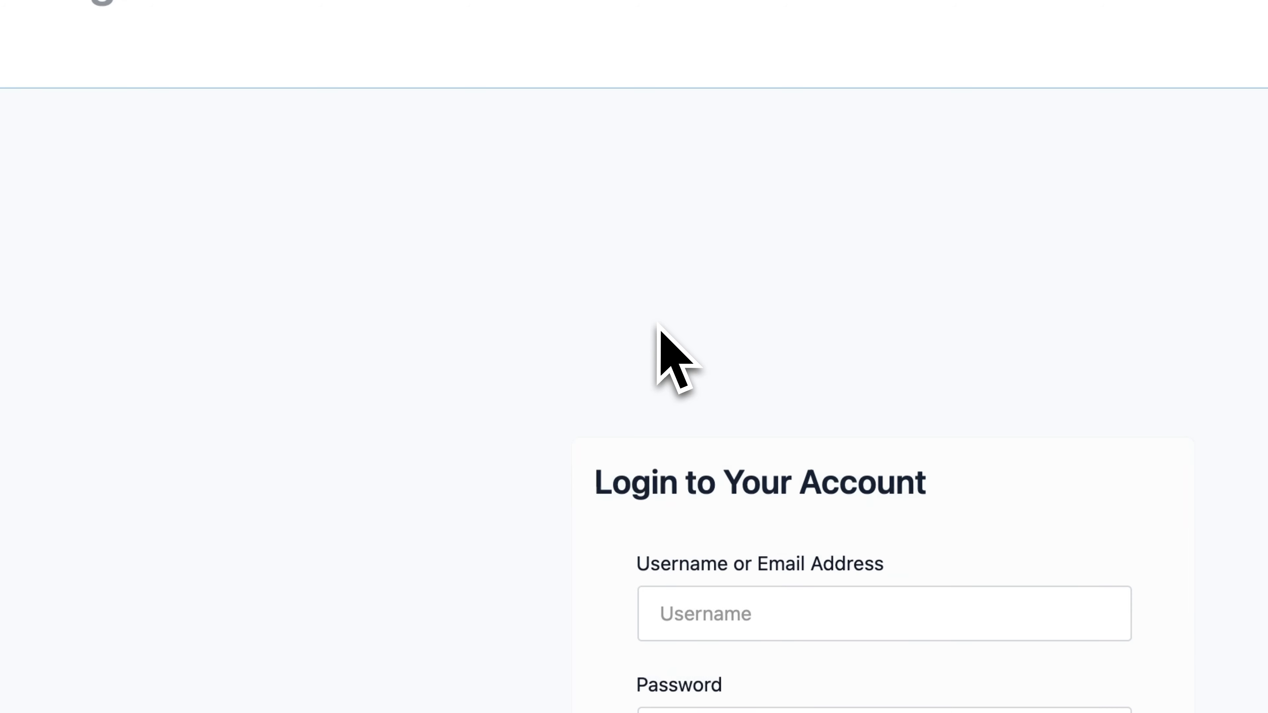
# Review the Portal Login page's cover, heading and login form block, including the form's general settings.
pyautogui.click(965, 576)
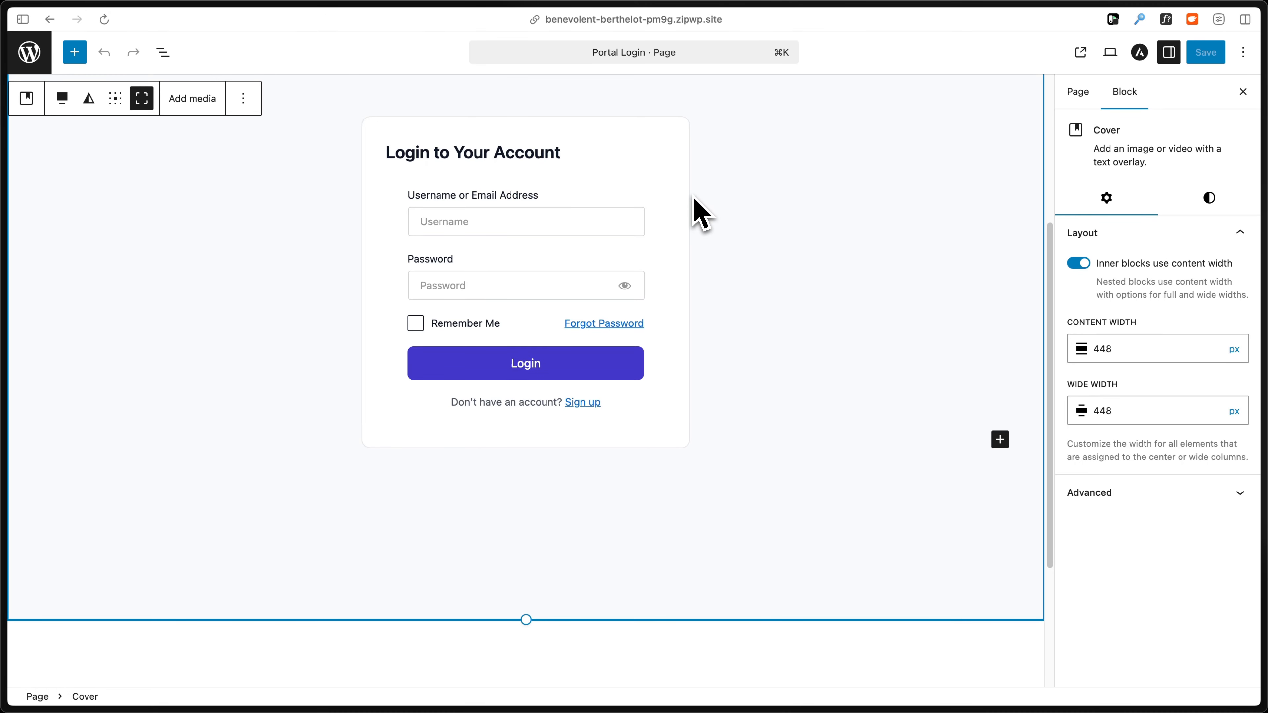
pyautogui.click(501, 155)
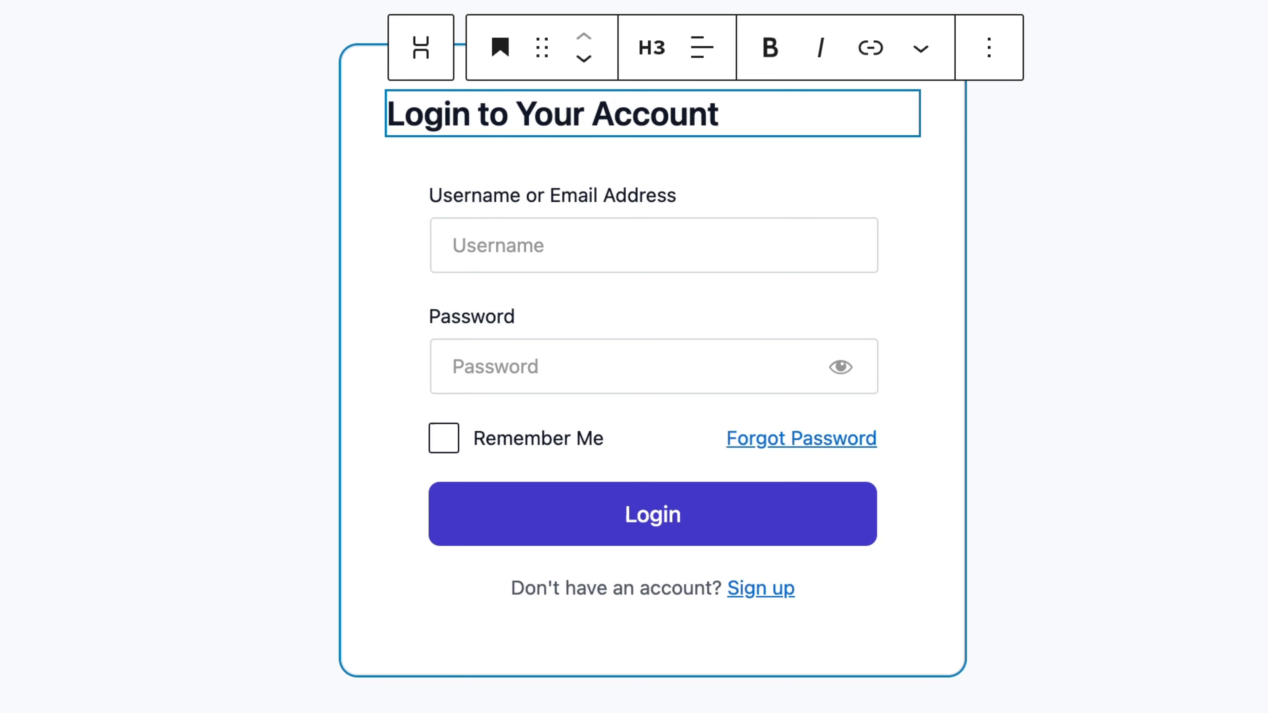
pyautogui.click(714, 196)
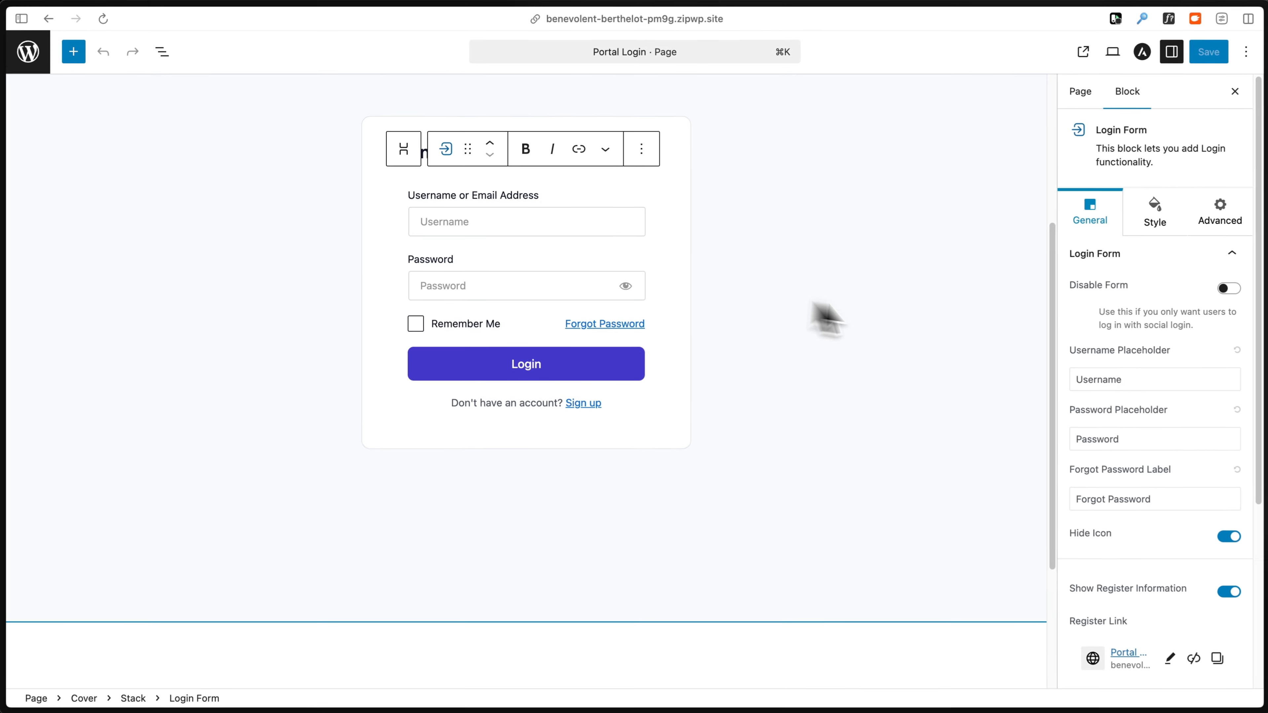
pyautogui.scroll(-4, 1093, 330)
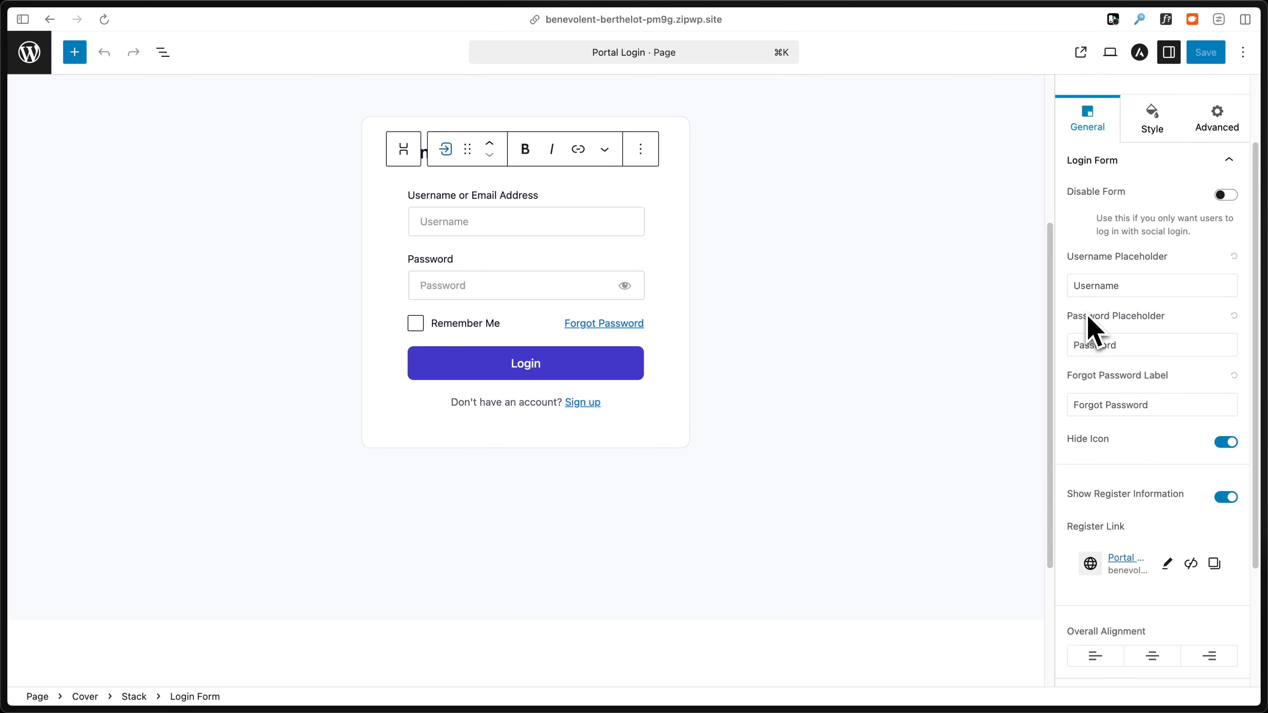
pyautogui.scroll(-6, 1093, 332)
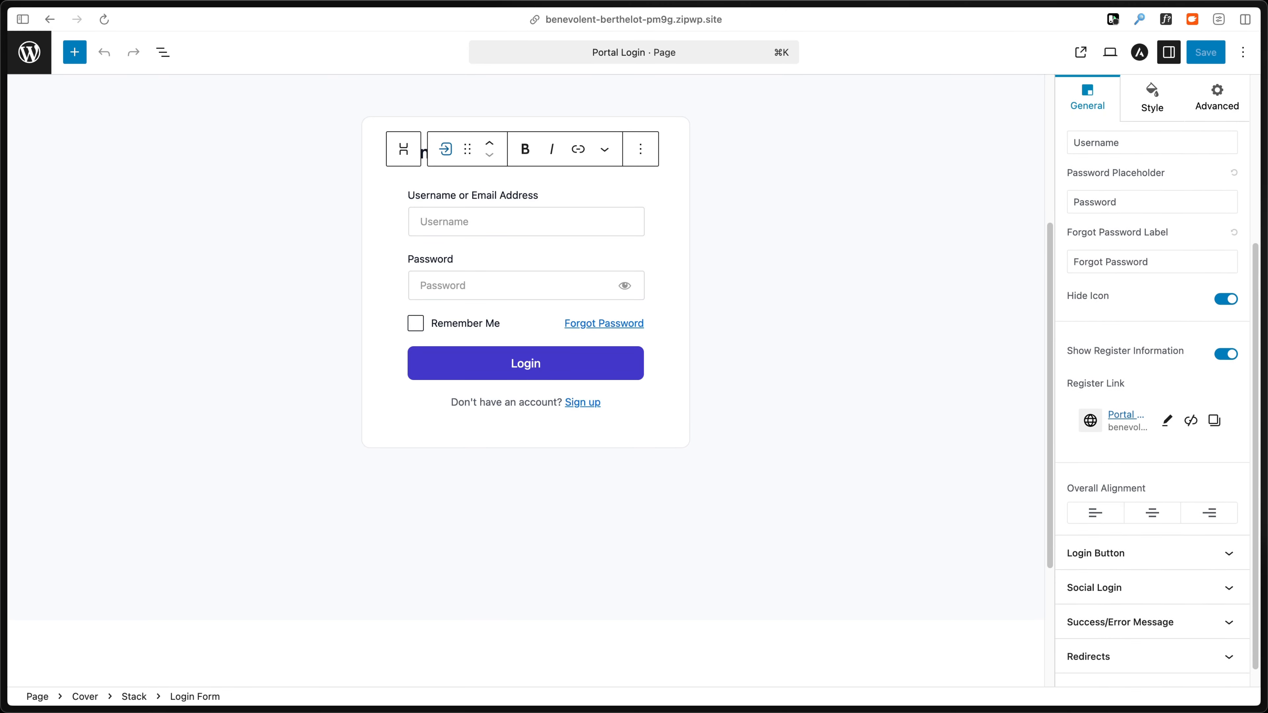
pyautogui.scroll(-1, 1090, 326)
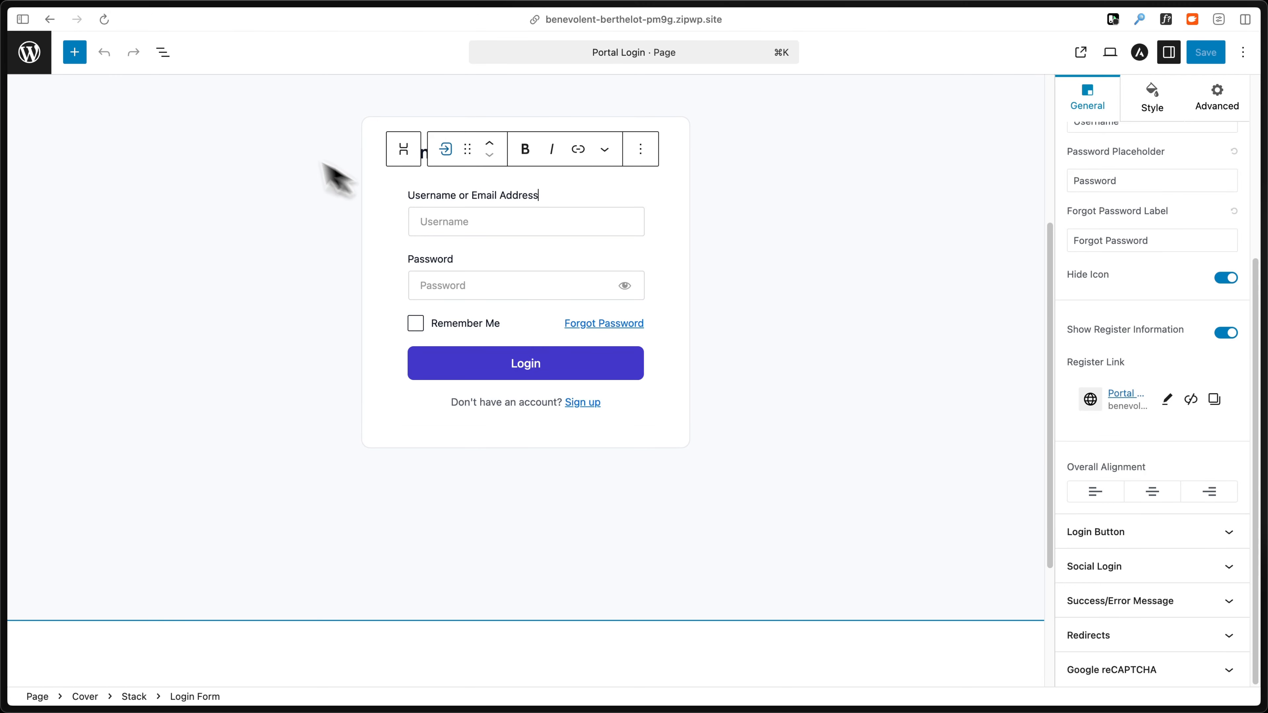
# Return to the pages list and open the Portal Register page for editing.
pyautogui.click(42, 68)
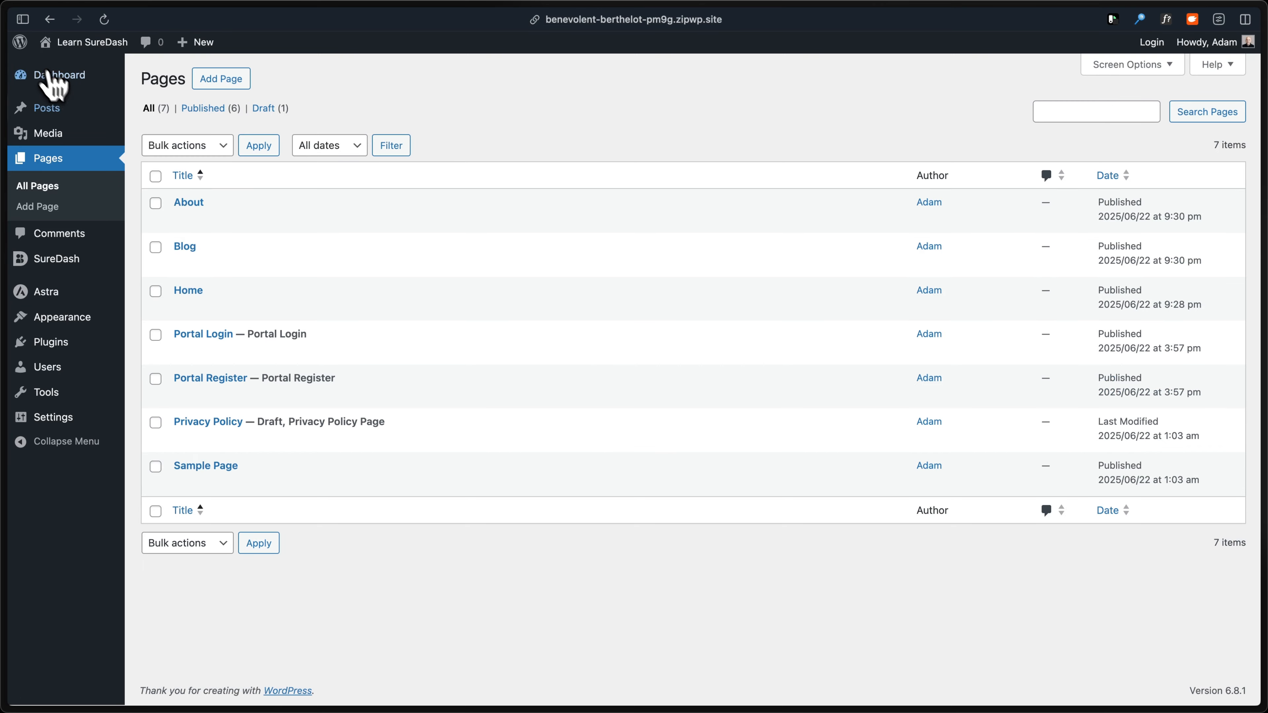
pyautogui.click(220, 378)
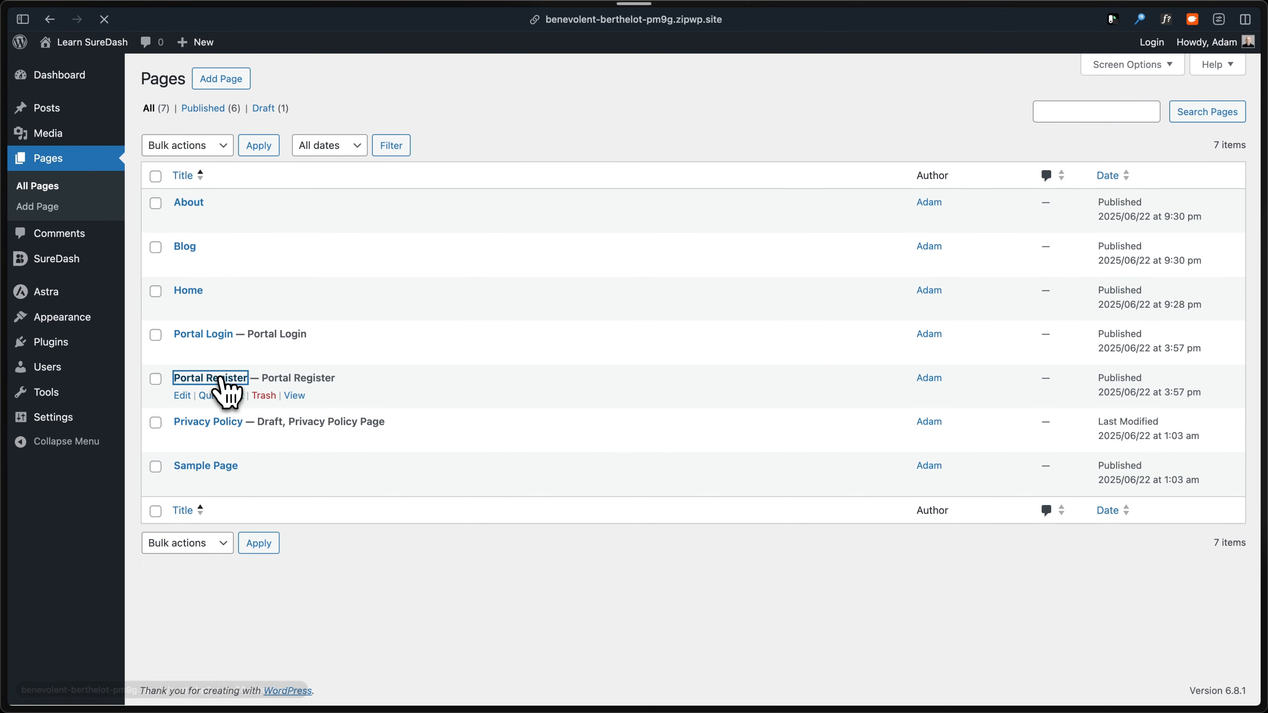
pyautogui.scroll(-5, 707, 306)
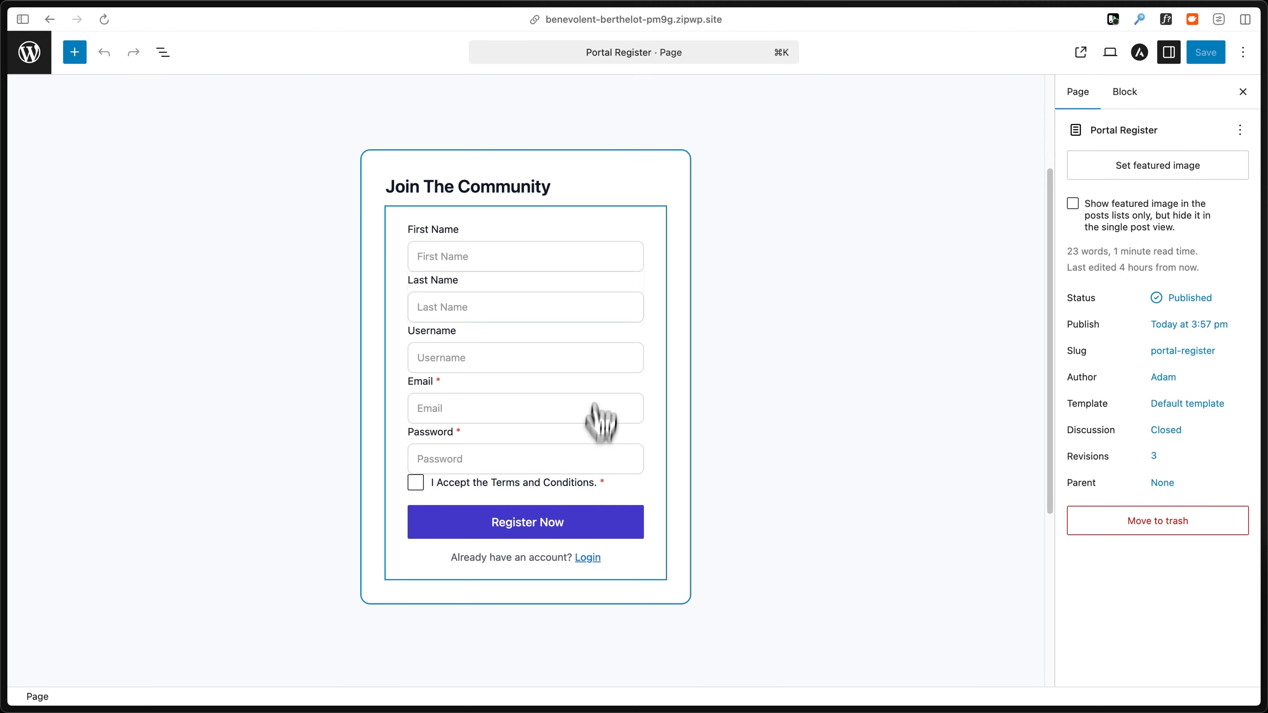
# Inspect the settings of the registration form and its First Name, Last Name, Username and Email fields.
pyautogui.click(652, 237)
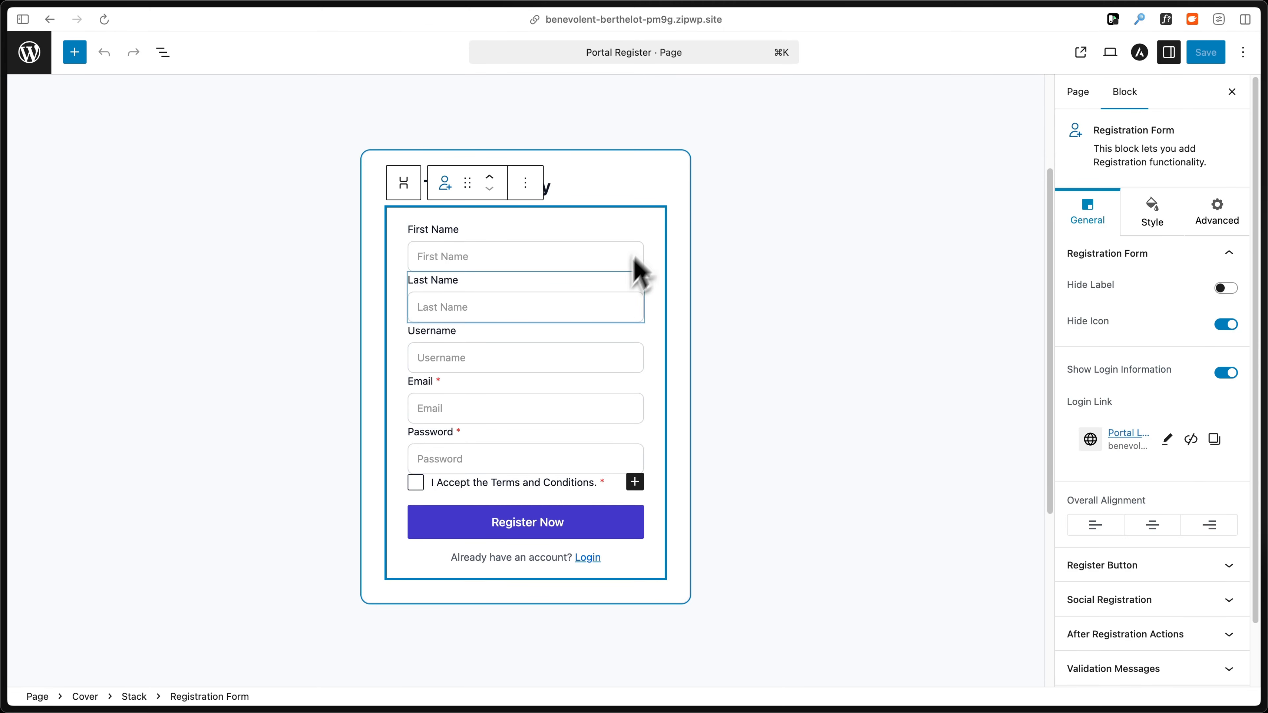
pyautogui.click(542, 256)
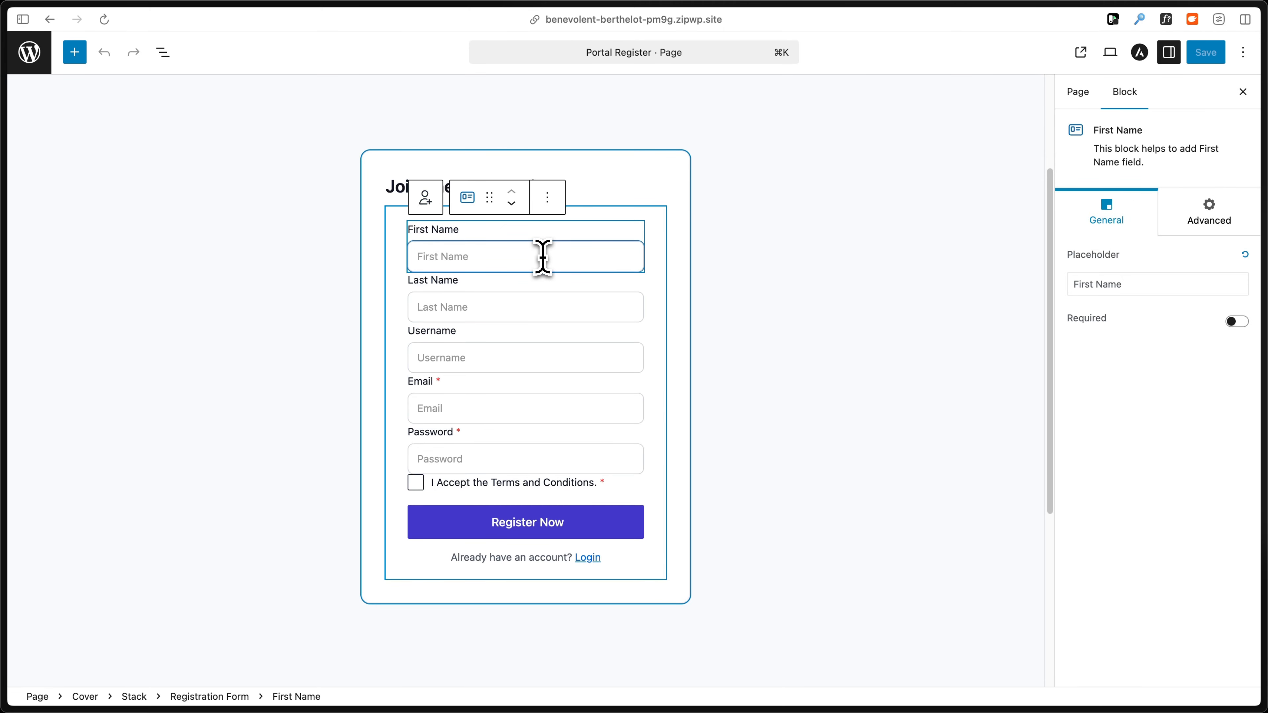
pyautogui.click(544, 302)
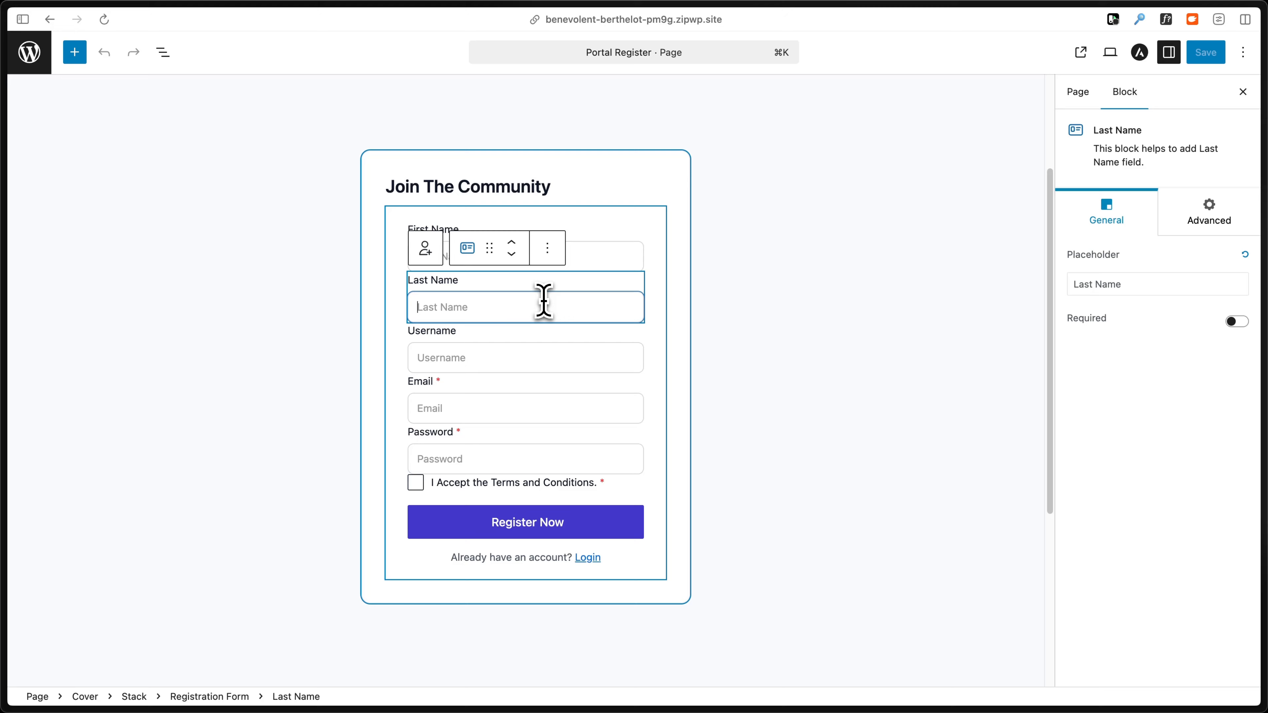
pyautogui.click(546, 357)
pyautogui.click(608, 406)
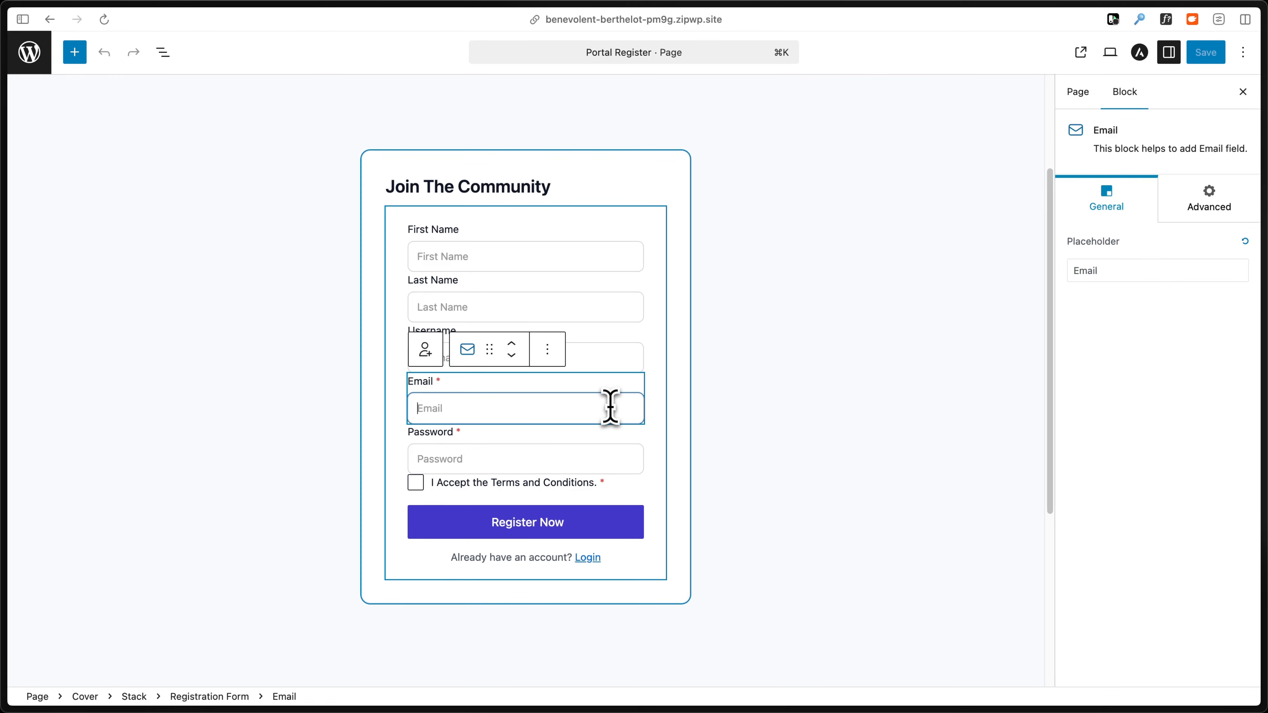
# Add a Re-Enter Password field to the registration form, directly below the Password field.
pyautogui.click(557, 438)
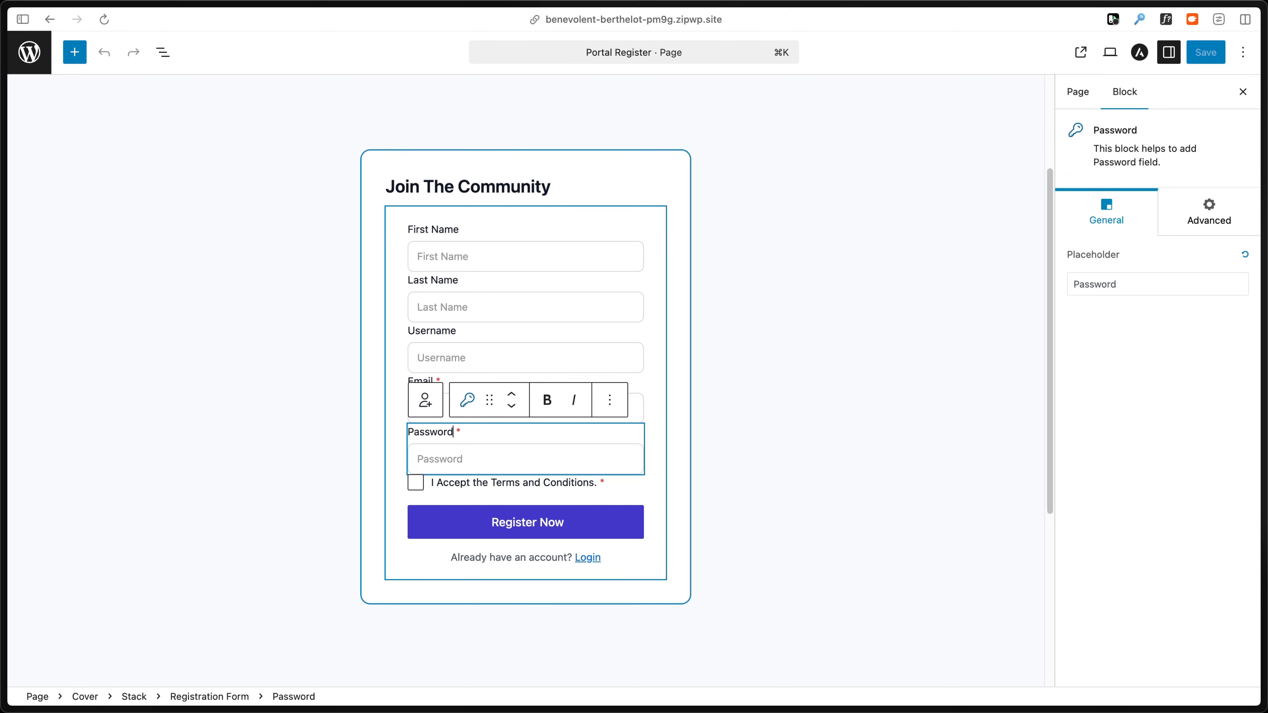
pyautogui.click(75, 52)
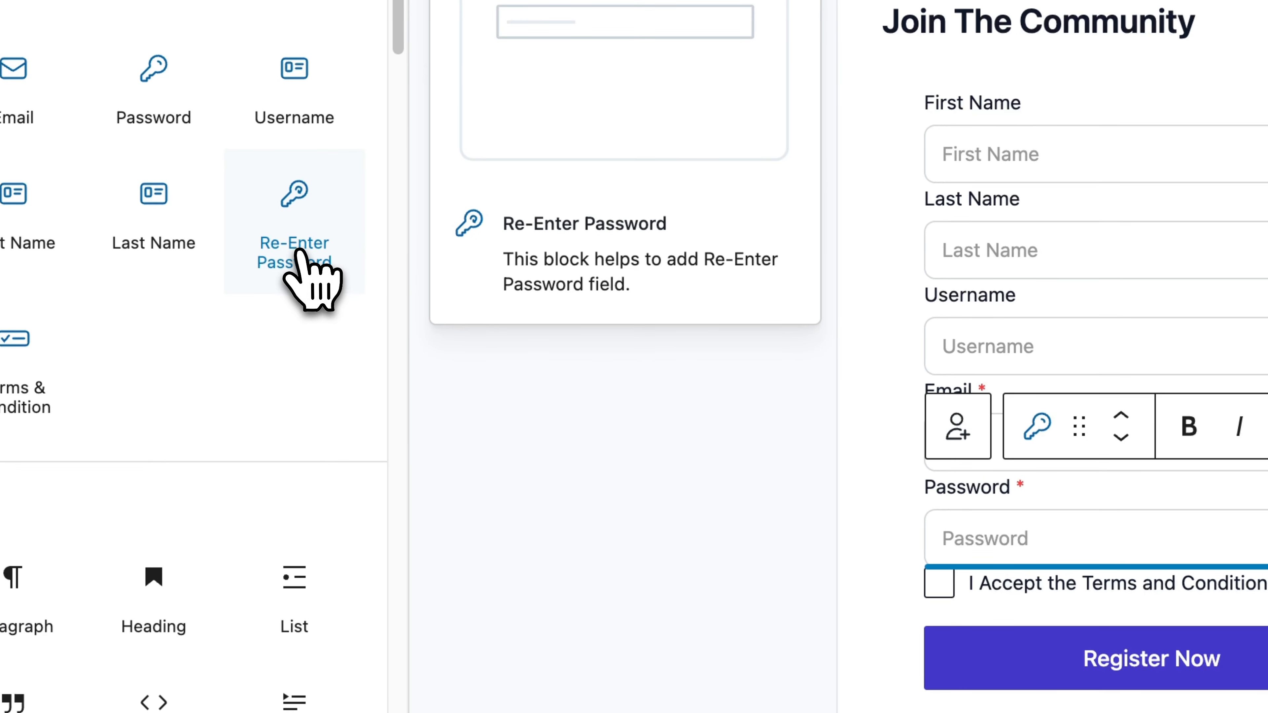
pyautogui.moveTo(296, 245); pyautogui.dragTo(1066, 547)
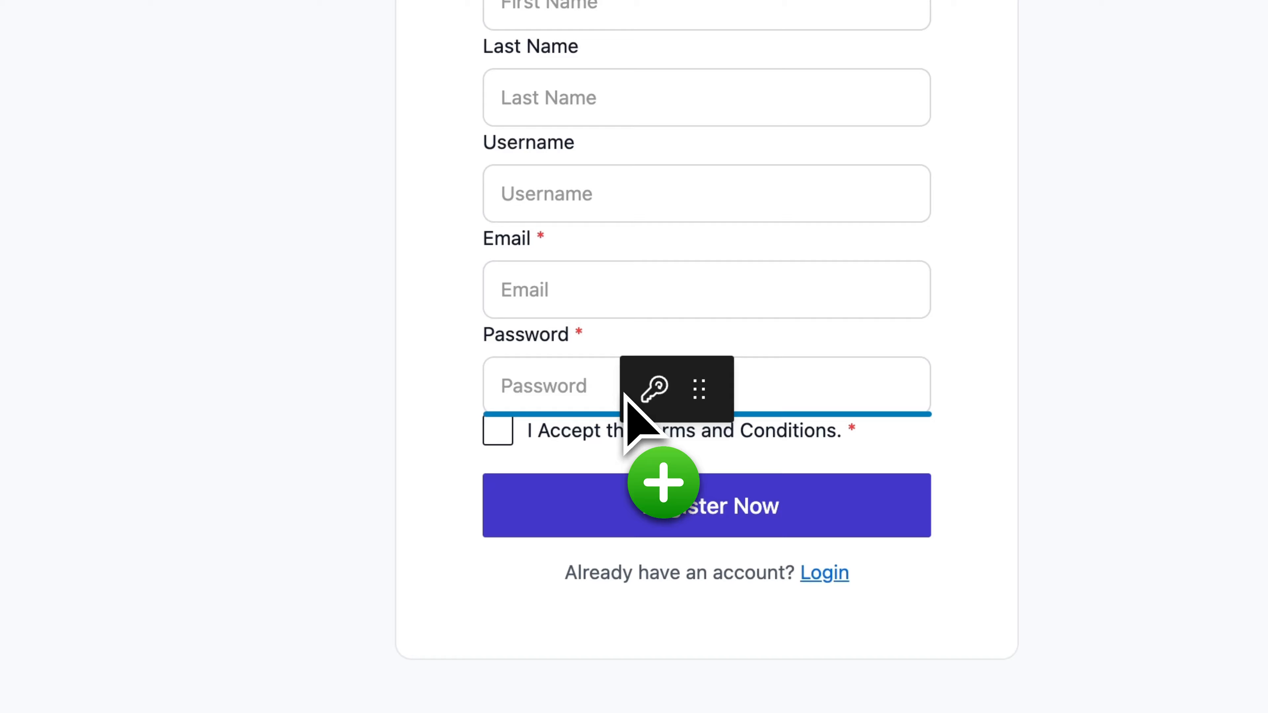
pyautogui.moveTo(625, 395); pyautogui.dragTo(626, 397)
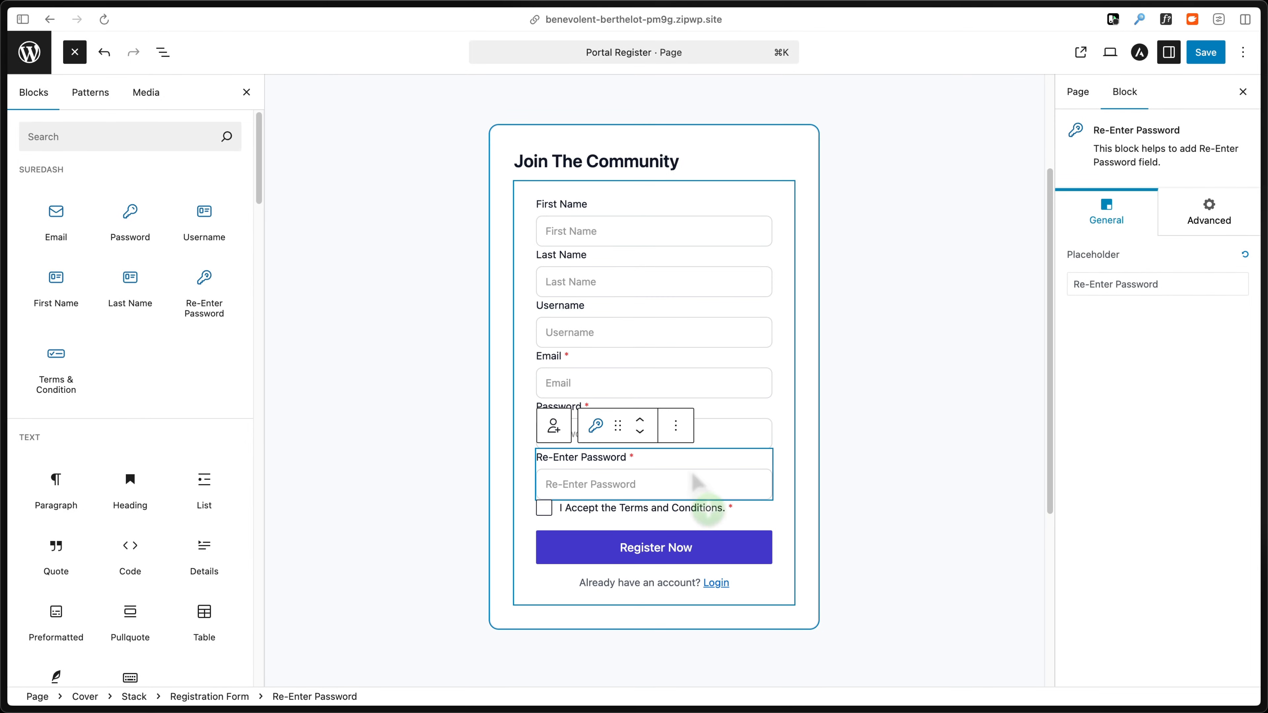
pyautogui.click(886, 410)
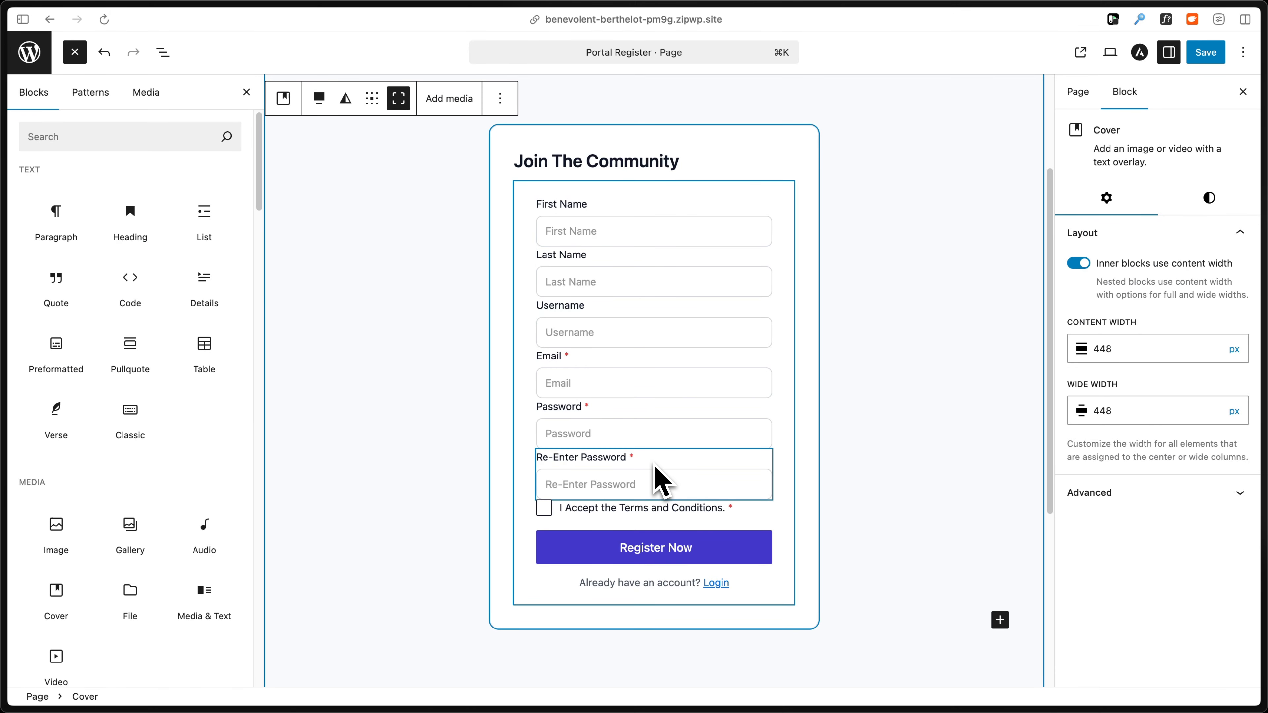
# Check the block settings of the registration form and each of its fields from First Name through Password.
pyautogui.click(793, 208)
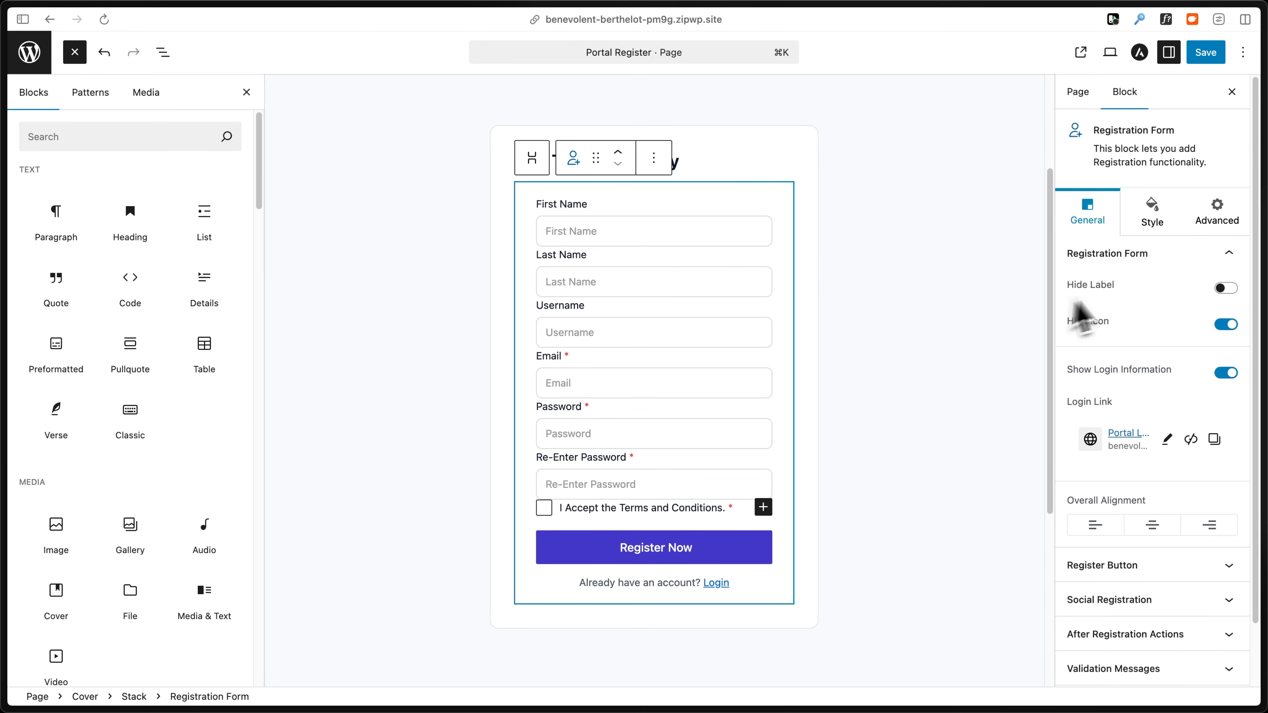
pyautogui.click(692, 225)
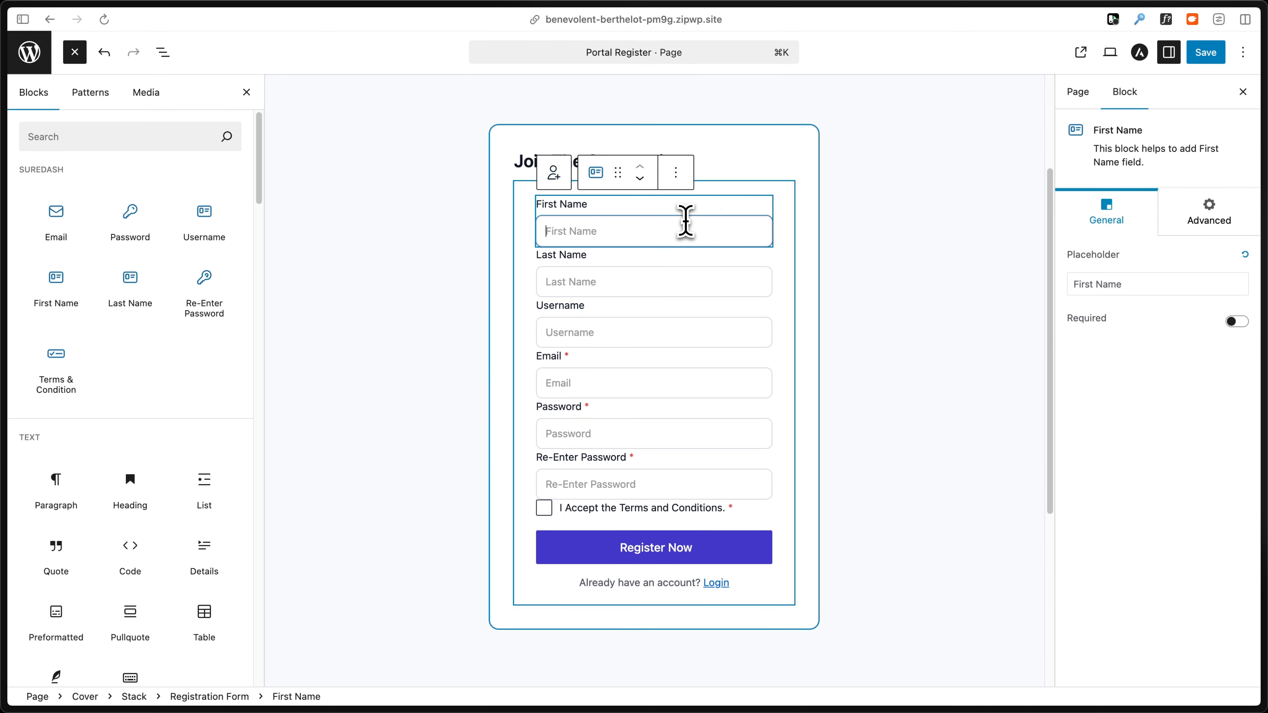
pyautogui.click(693, 283)
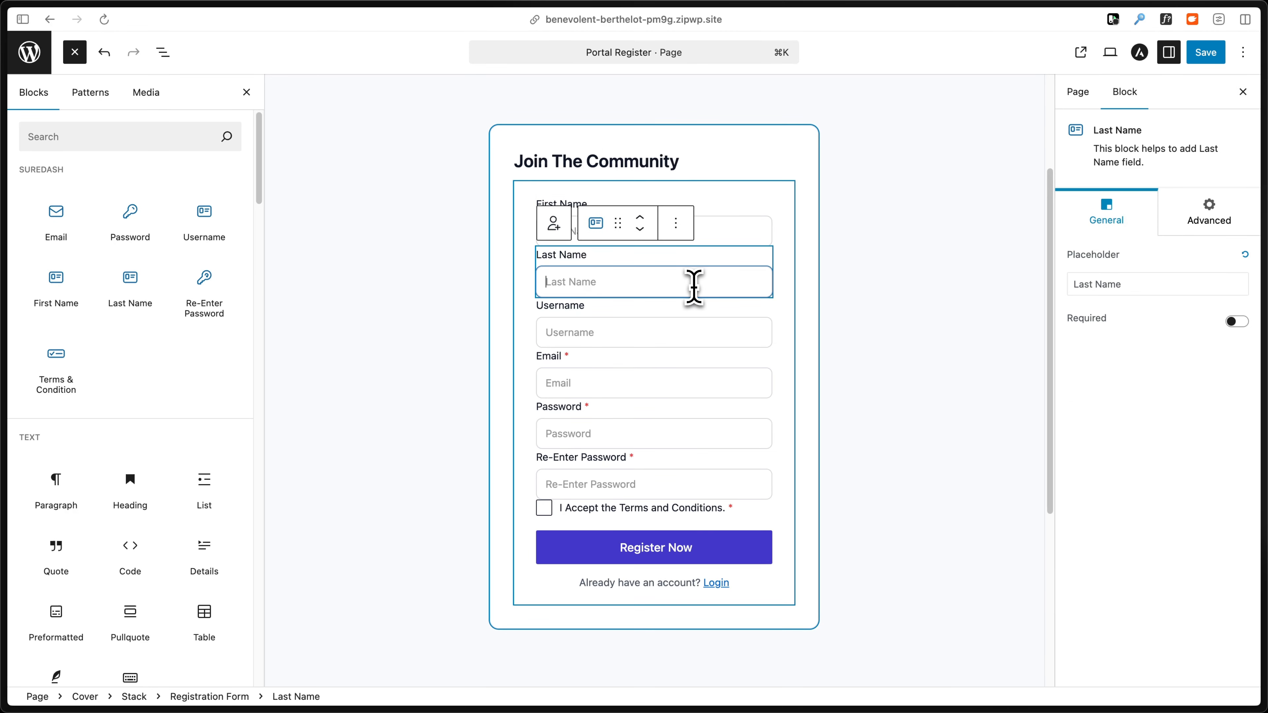
pyautogui.click(690, 335)
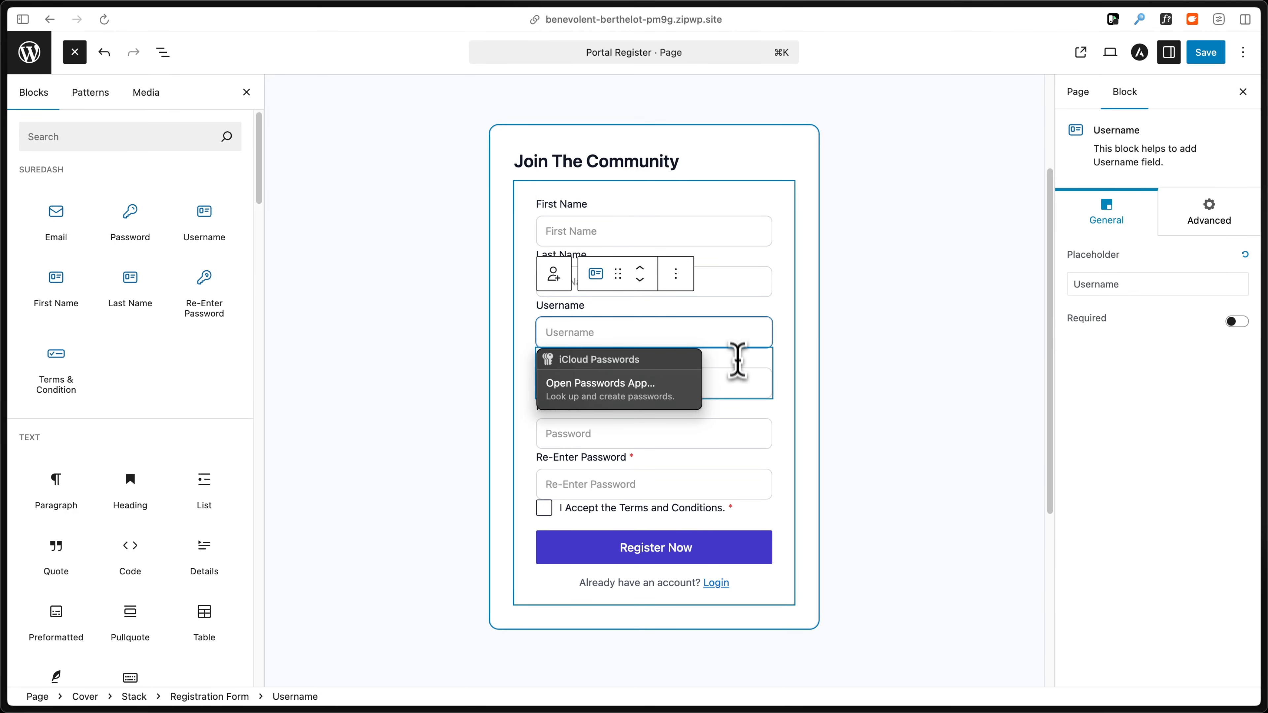
pyautogui.click(736, 375)
pyautogui.click(738, 428)
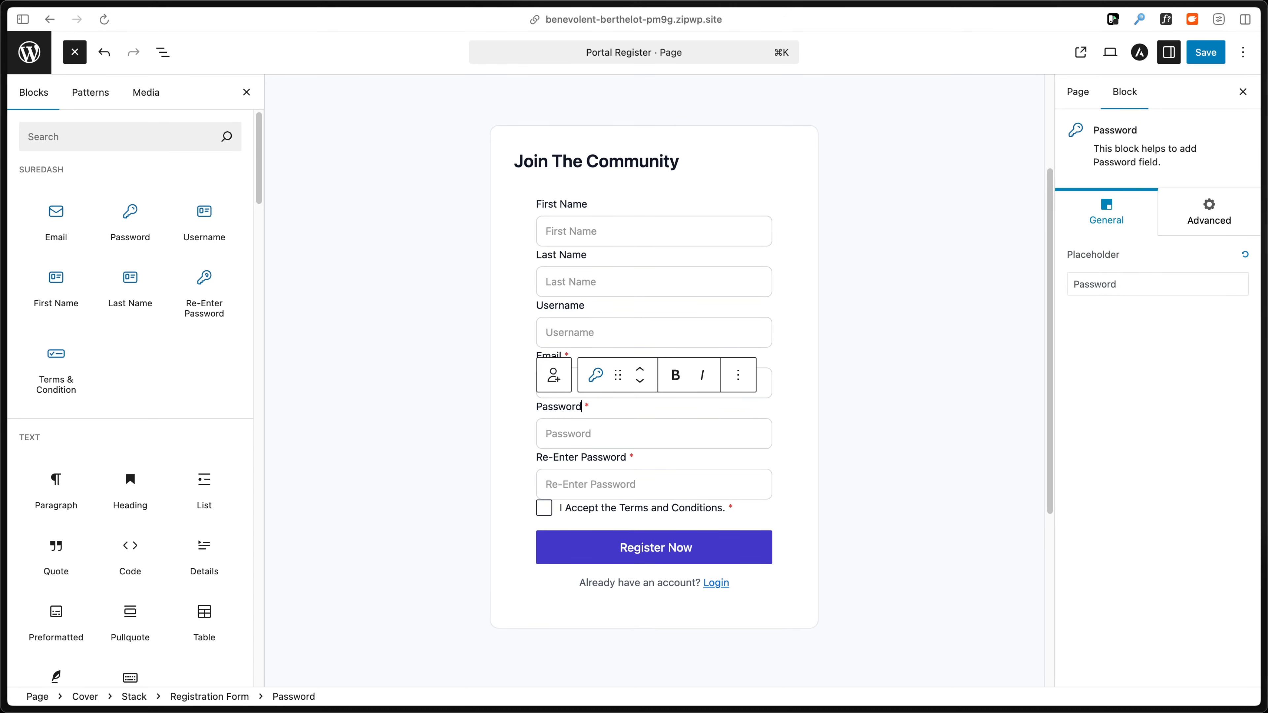
# Delete the Re-Enter Password field from the registration form.
pyautogui.click(559, 459)
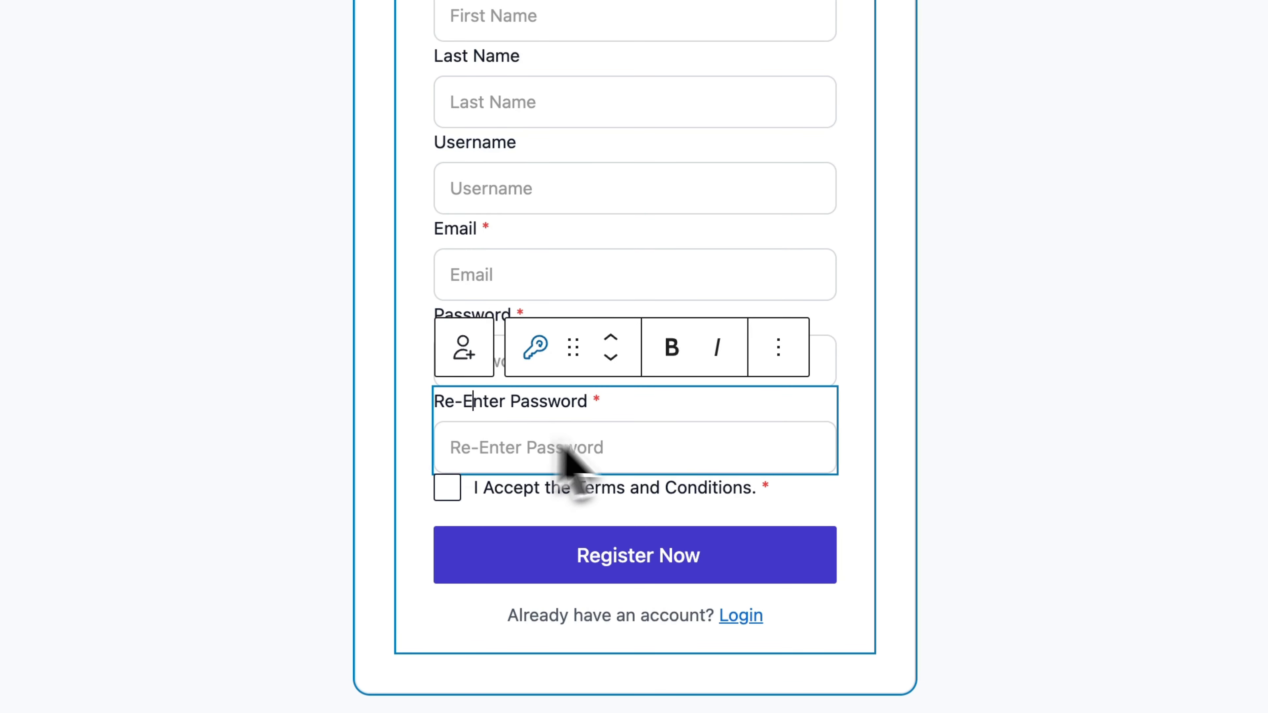
pyautogui.click(778, 344)
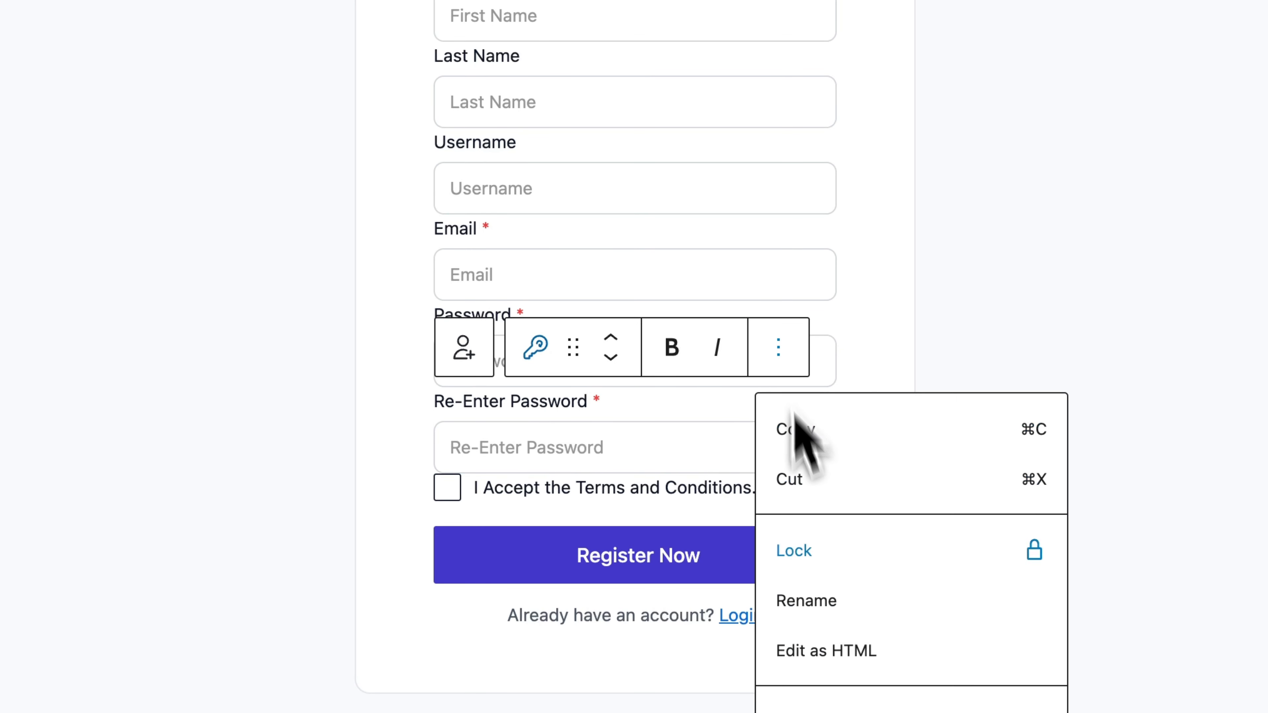
pyautogui.click(834, 708)
pyautogui.click(970, 344)
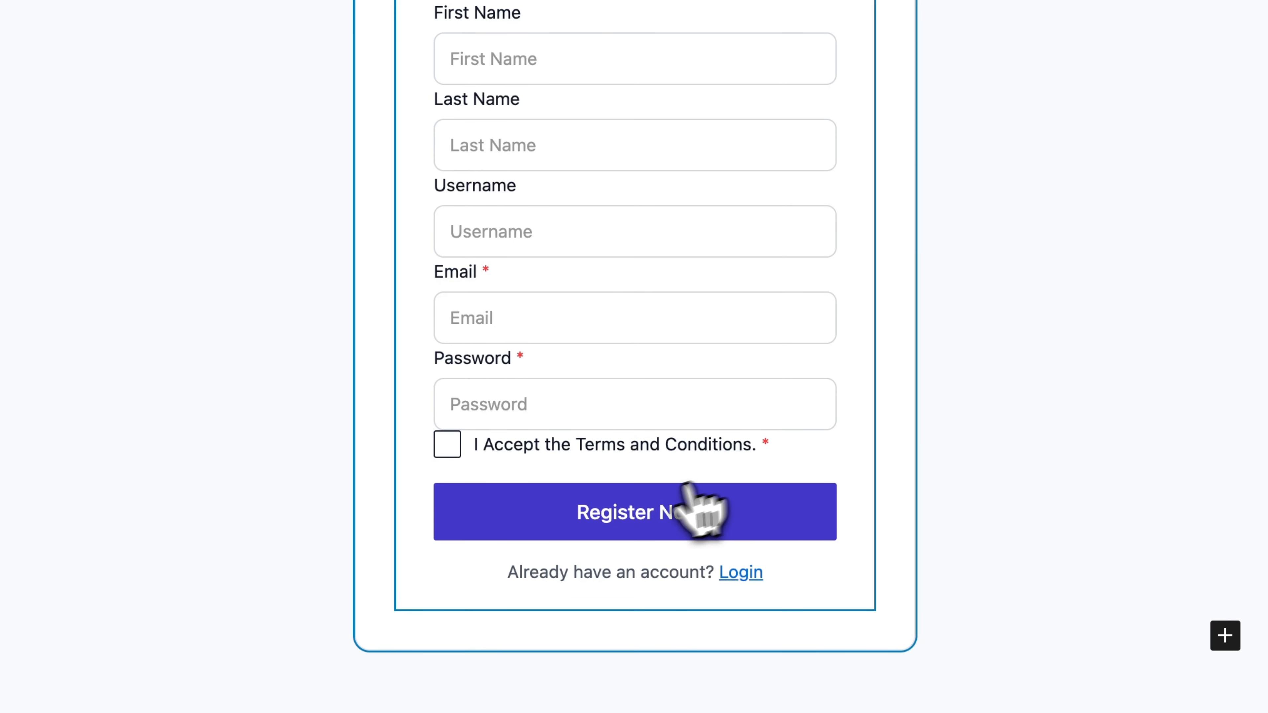
# Change the registration form's submit button label to "Join The Community".
pyautogui.tripleClick(620, 513)
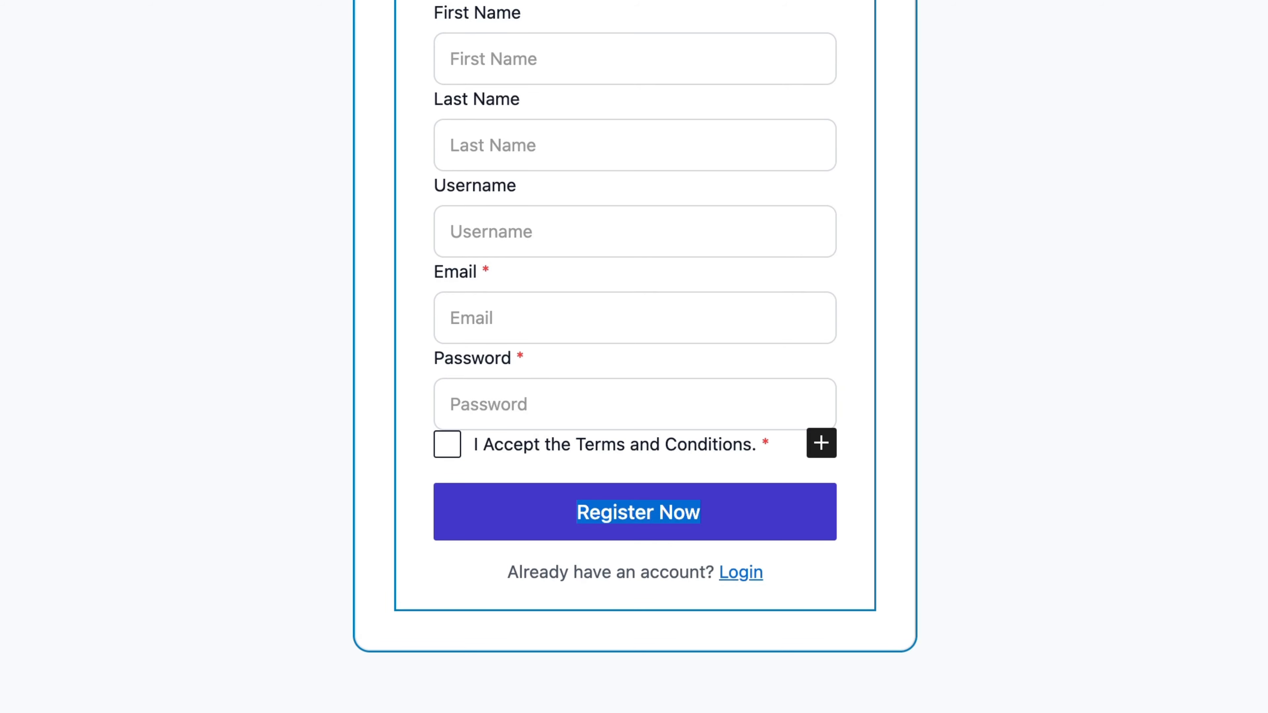
pyautogui.write('Join The Community')
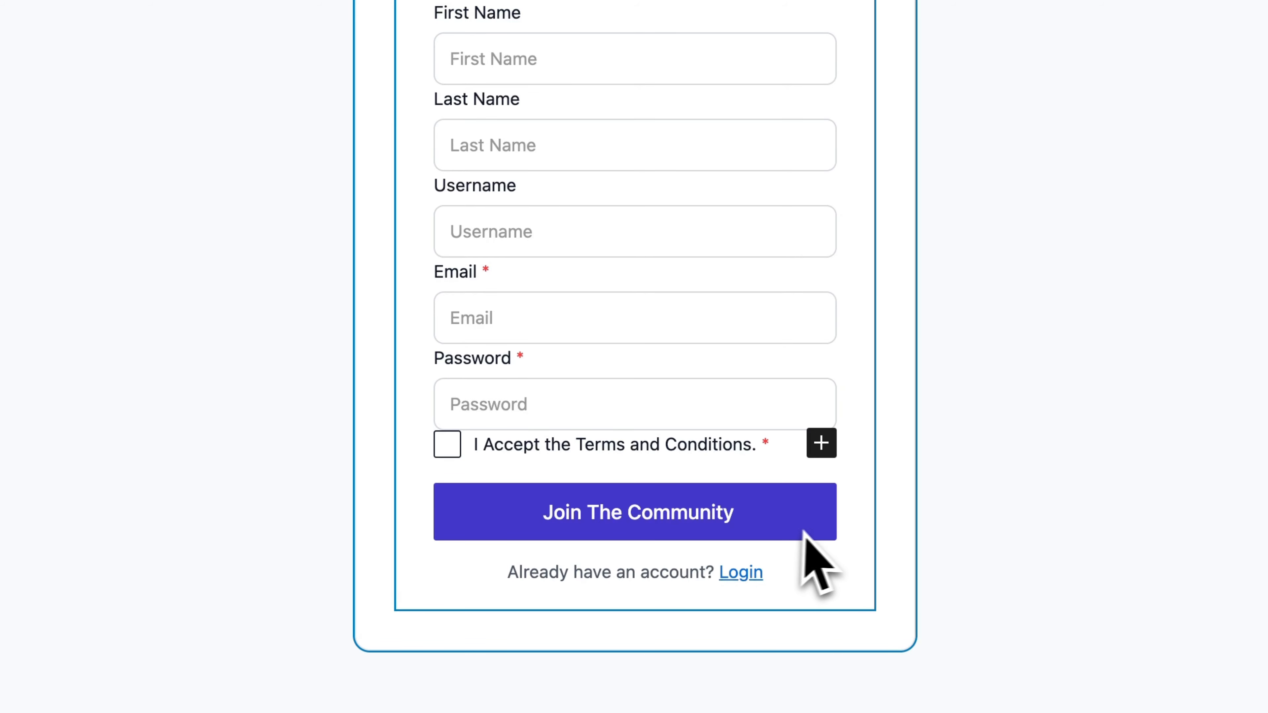
pyautogui.click(1006, 404)
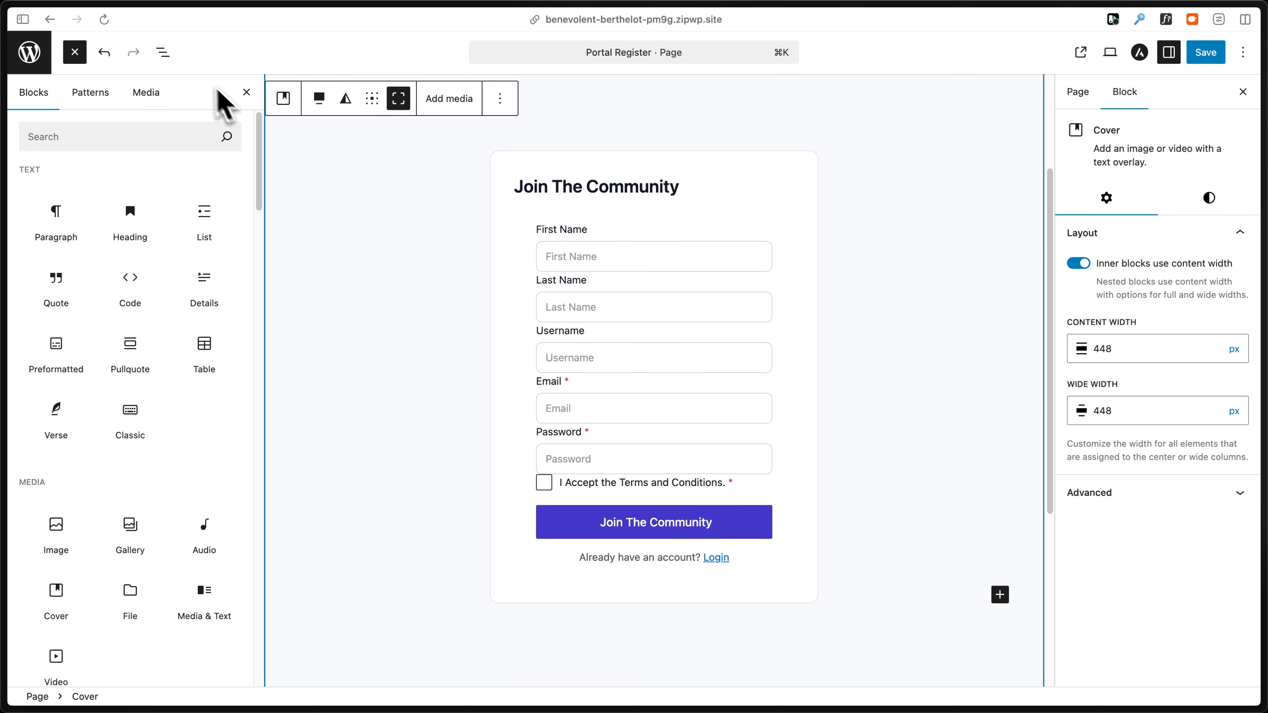
# Show the page's block list view, save the Portal Register page and view it on the live site.
pyautogui.click(163, 52)
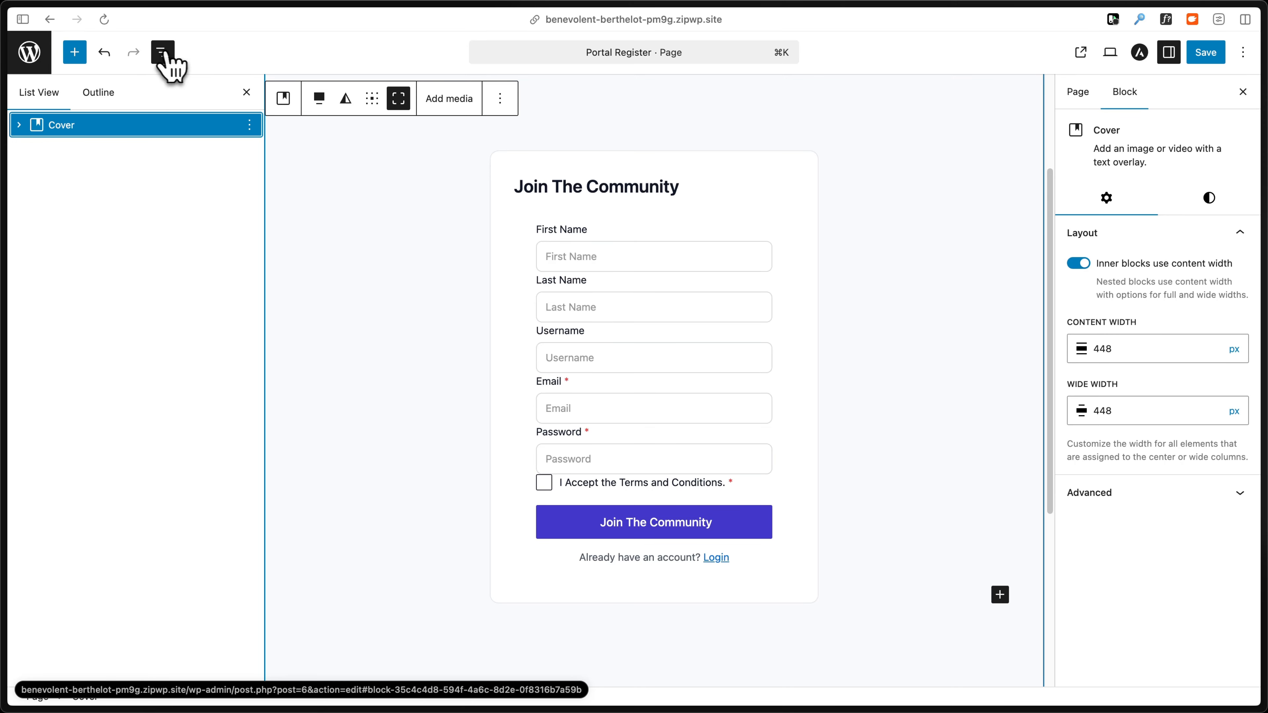
pyautogui.click(1207, 53)
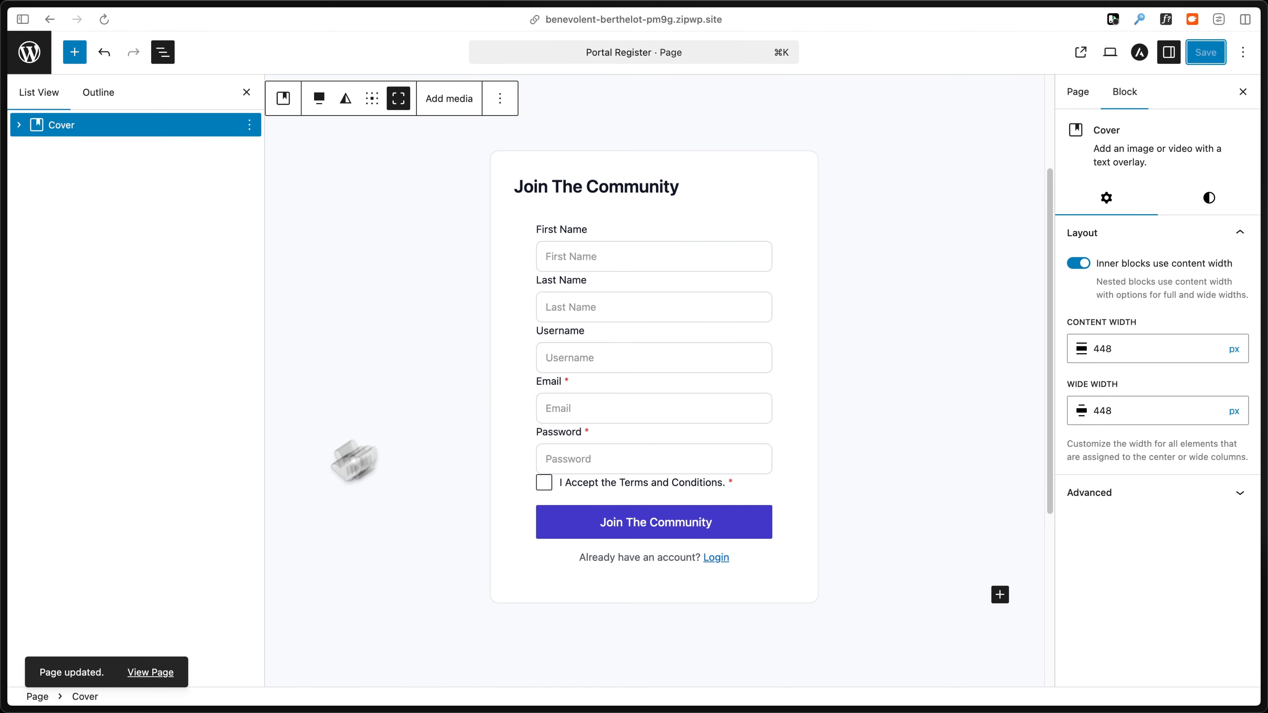
pyautogui.click(151, 672)
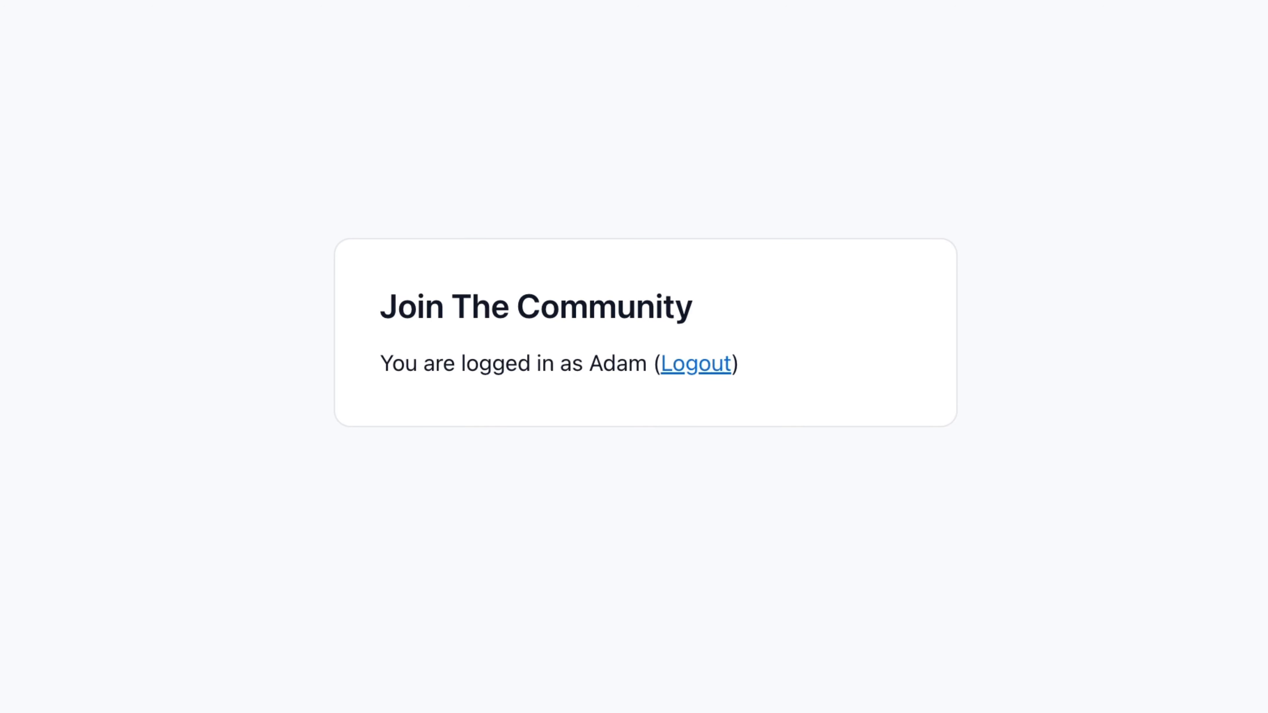
# Log out of the portal, check the login page linked from the registration form, and return to the form through the sign-up link.
pyautogui.click(695, 364)
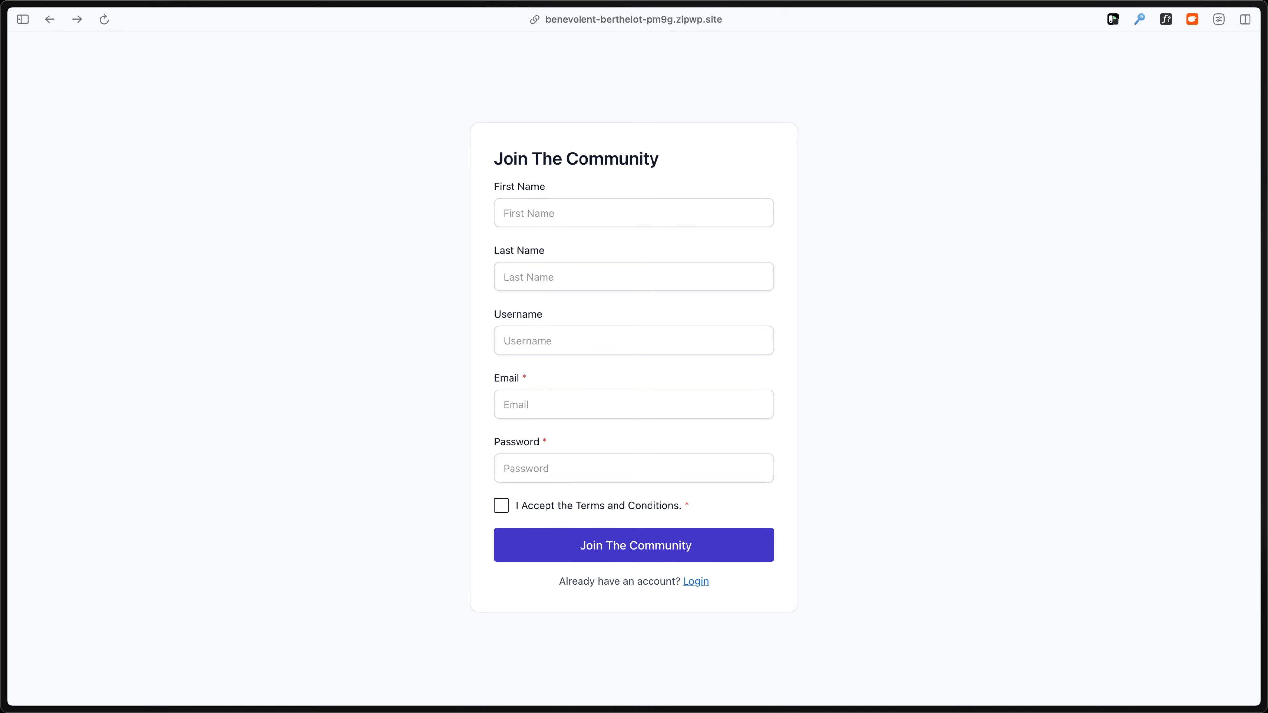
pyautogui.click(703, 582)
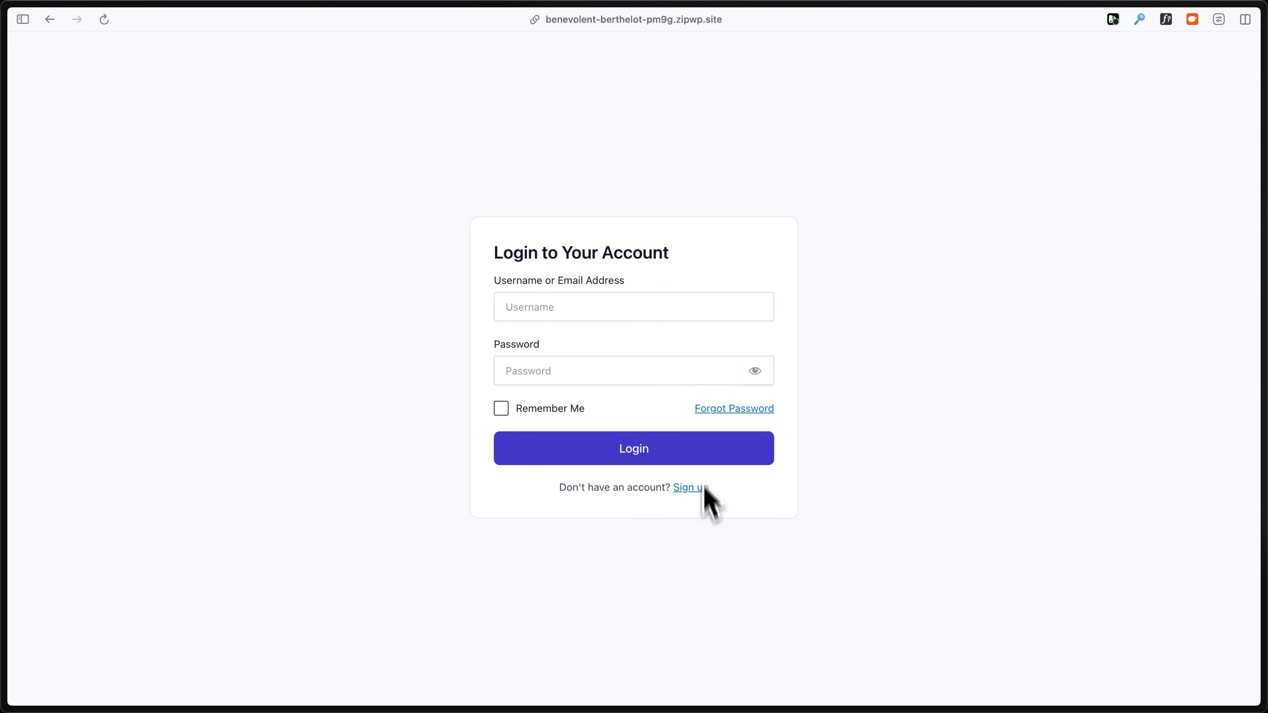
pyautogui.click(682, 488)
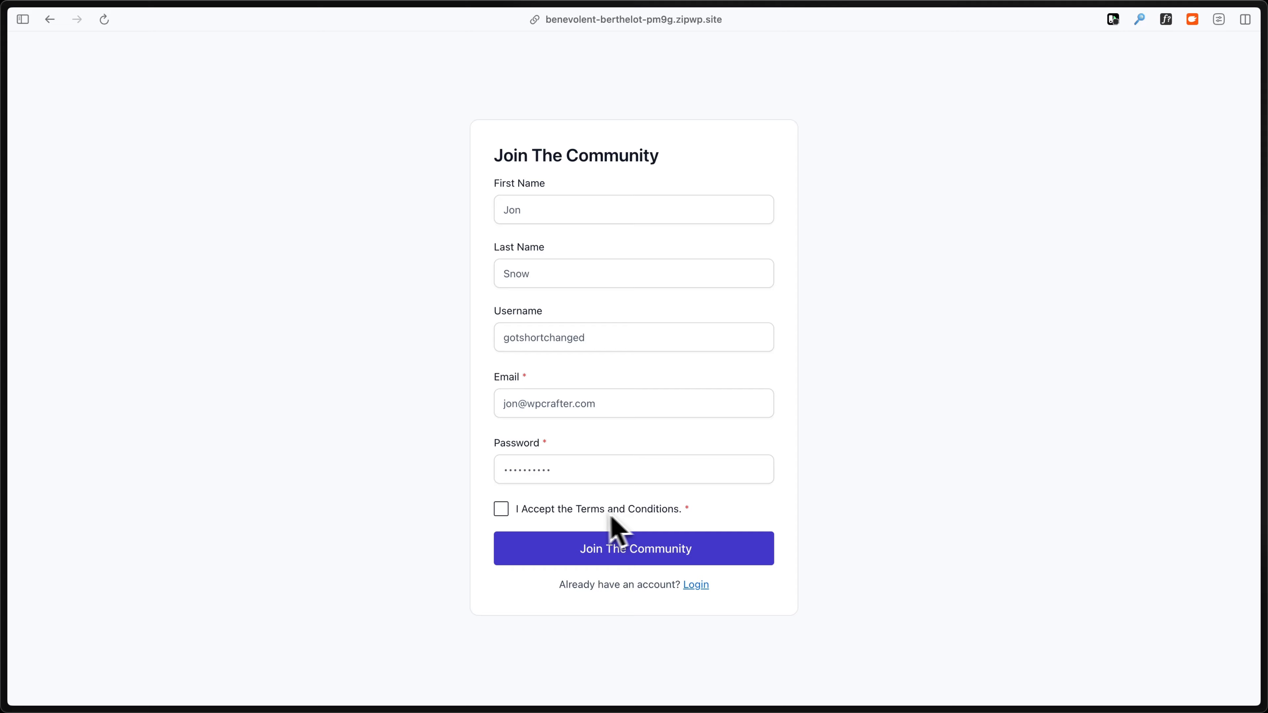
# Highlight the "Terms and Conditions" wording in the registration form's consent label and accept the terms.
pyautogui.moveTo(576, 512); pyautogui.dragTo(678, 517)
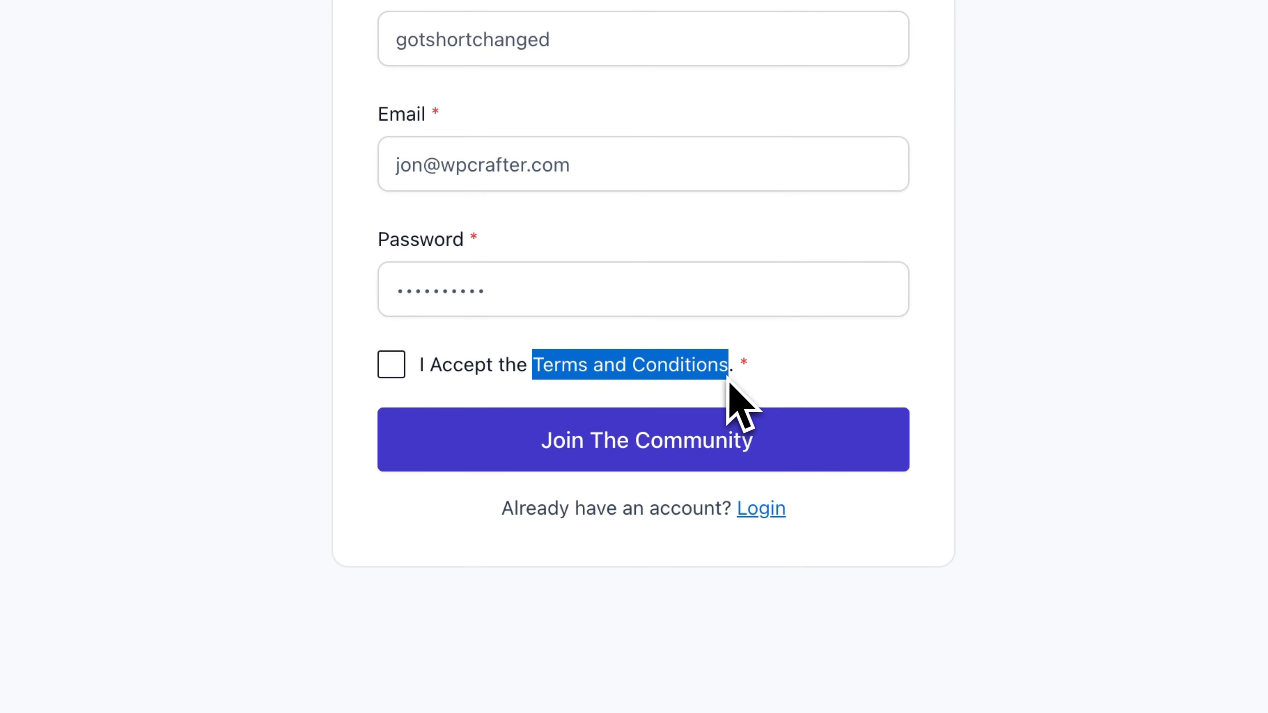
pyautogui.moveTo(728, 379); pyautogui.dragTo(736, 382)
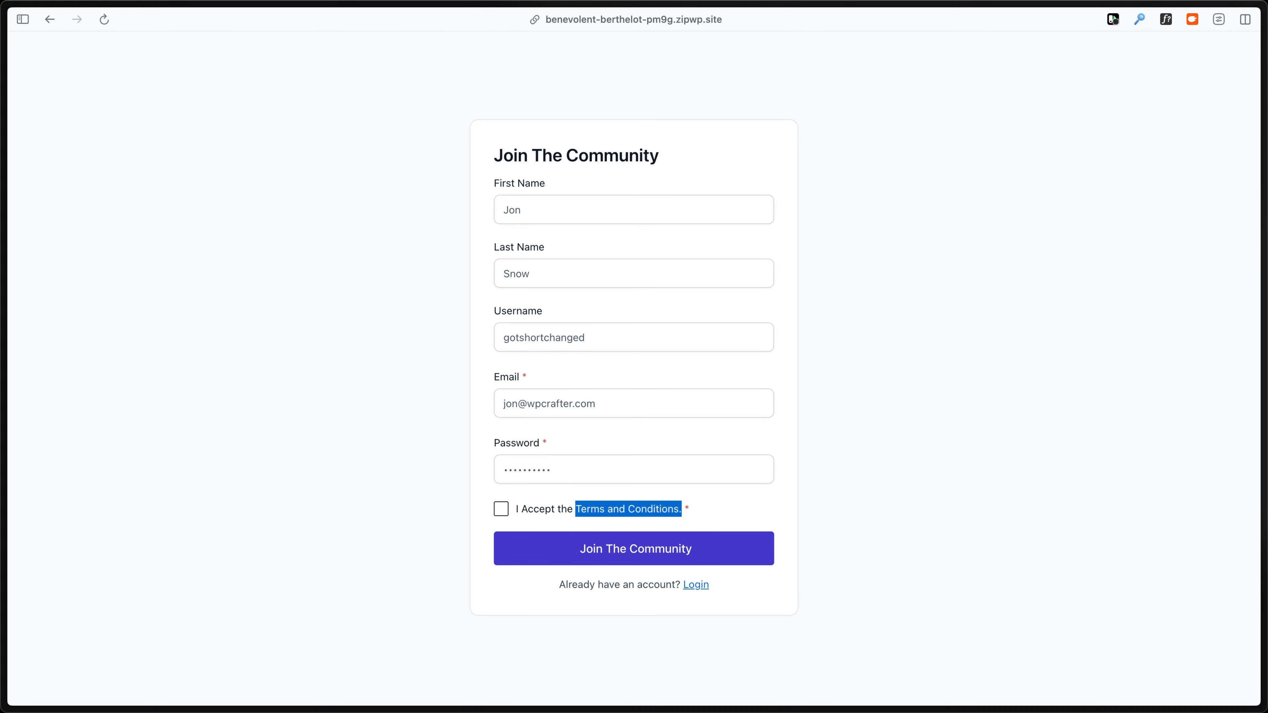
pyautogui.click(500, 508)
pyautogui.click(719, 514)
pyautogui.click(546, 512)
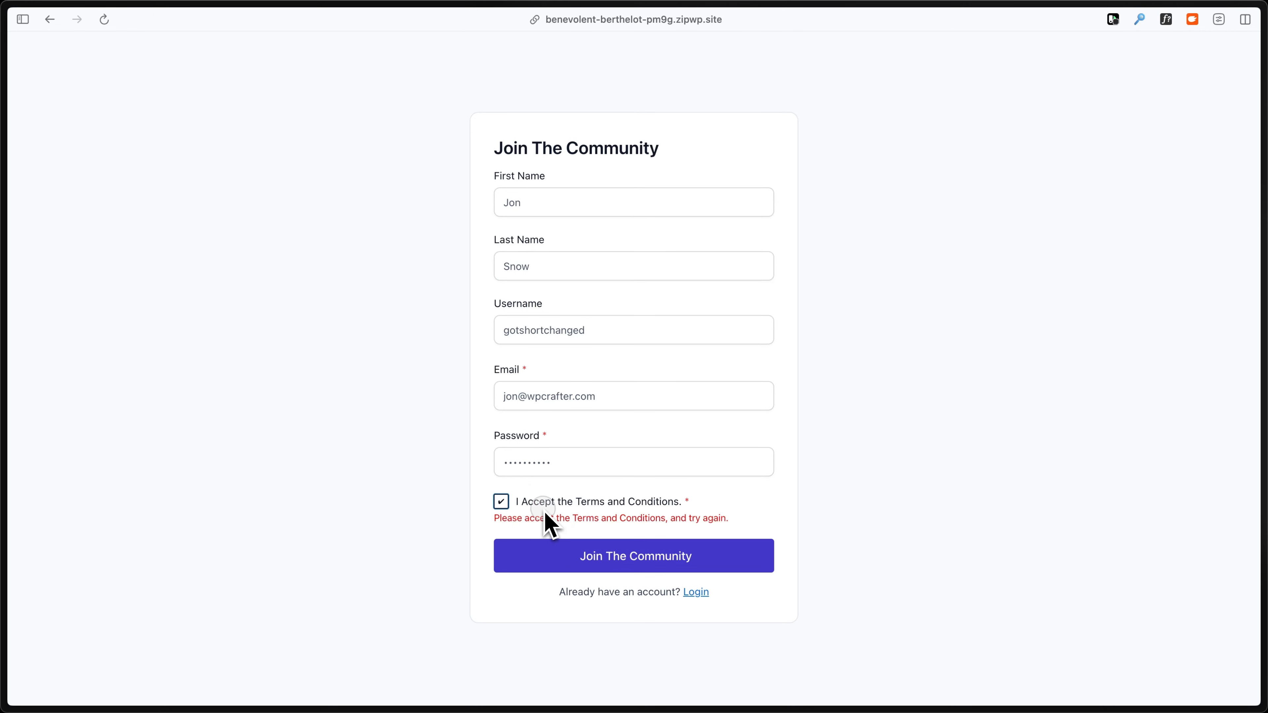